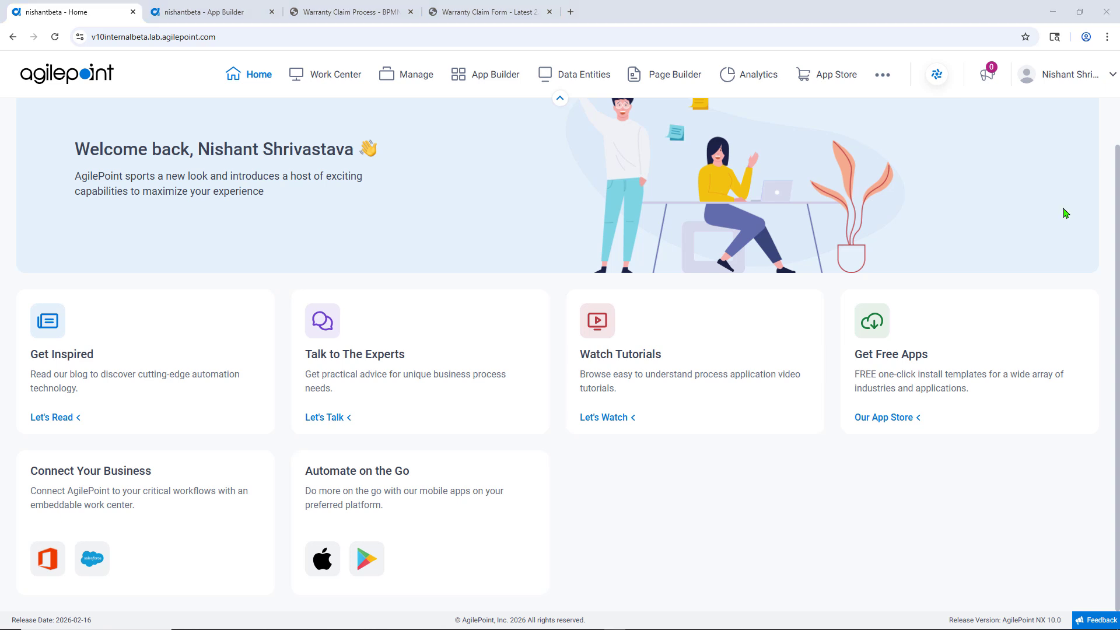
Step: Start creating a new process-based app in App Builder
{"action": "left_click", "coordinate": [239, 14]}
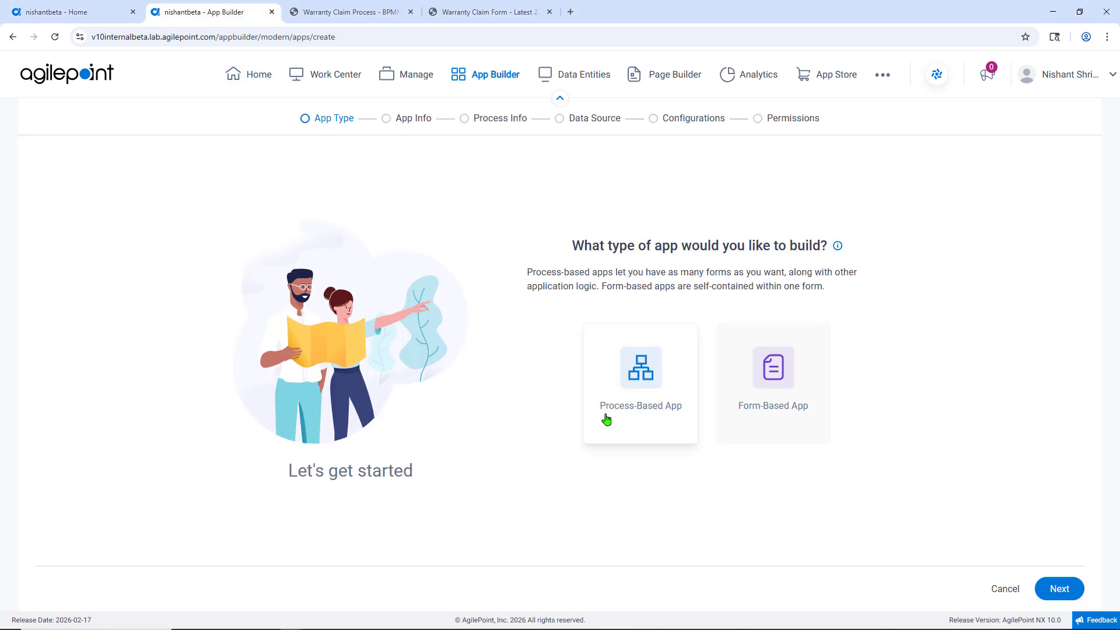
{"action": "left_click", "coordinate": [633, 414]}
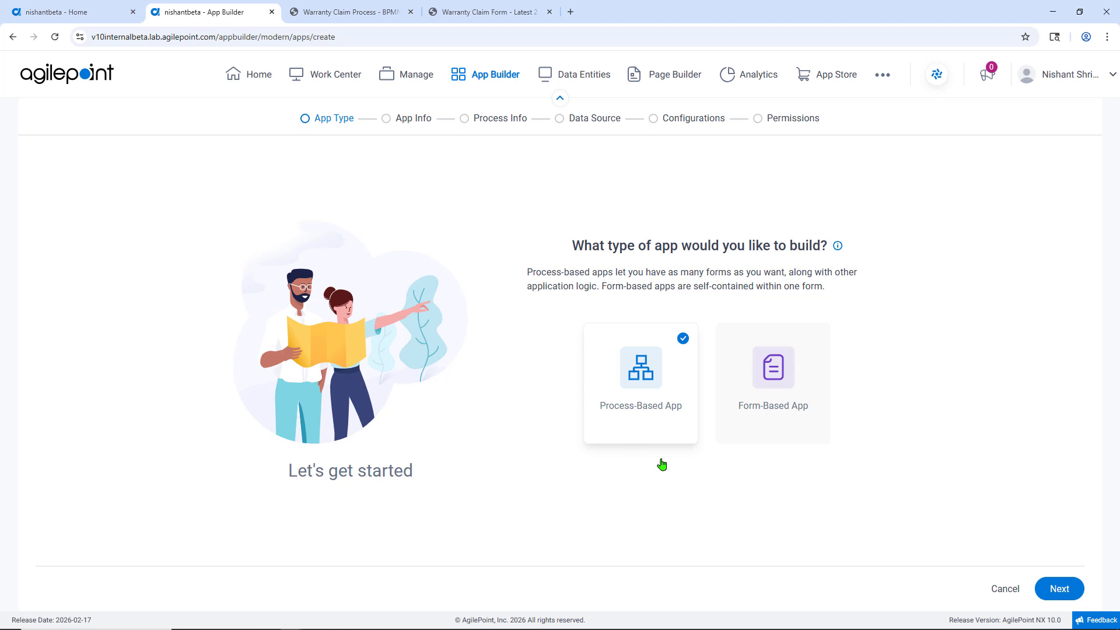
{"action": "left_click", "coordinate": [1055, 590]}
Step: Name the app Product Warranty Claim, set its category to Customer Service, enable collaborative development, and continue
{"action": "left_click", "coordinate": [578, 238]}
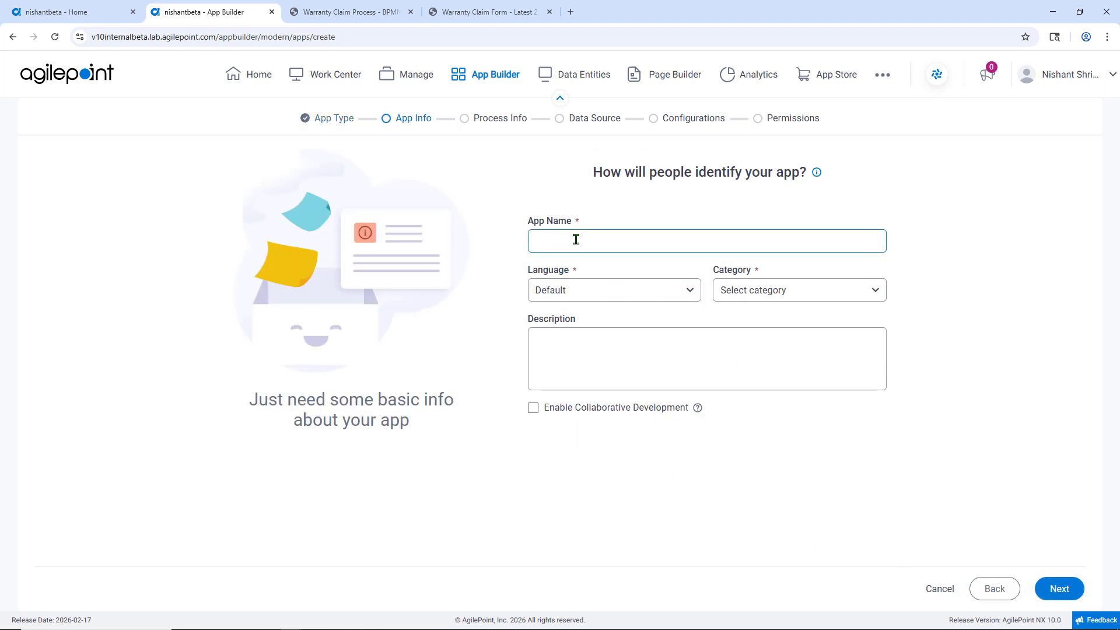
{"action": "type", "text": "Product Warranty Claim"}
{"action": "left_click", "coordinate": [782, 290]}
{"action": "left_click", "coordinate": [785, 422]}
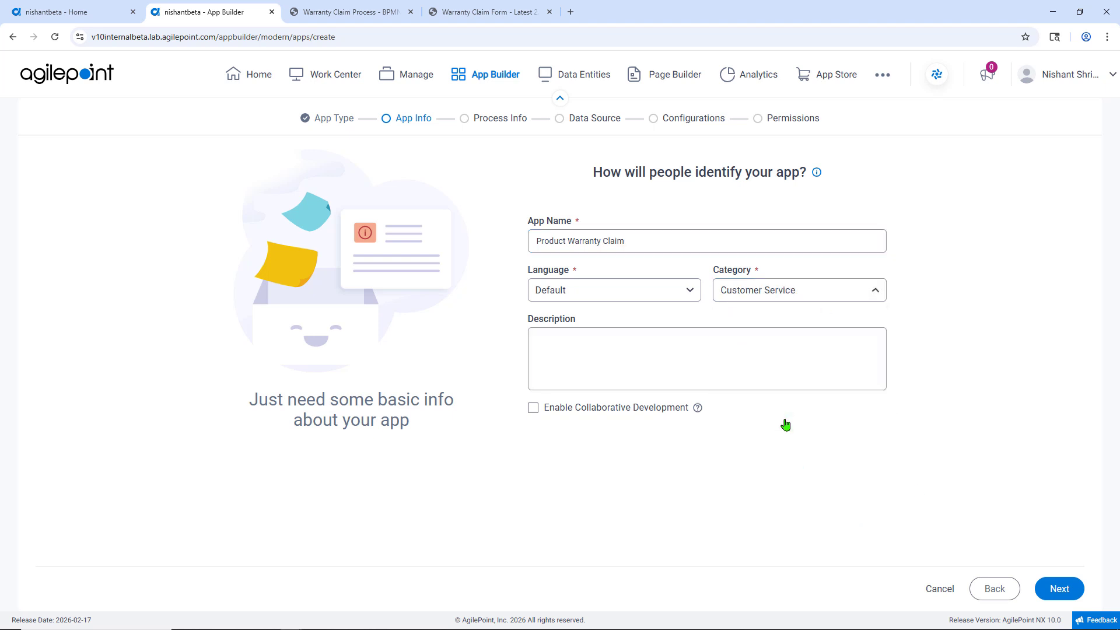
{"action": "left_click", "coordinate": [533, 409]}
{"action": "left_click", "coordinate": [1044, 587]}
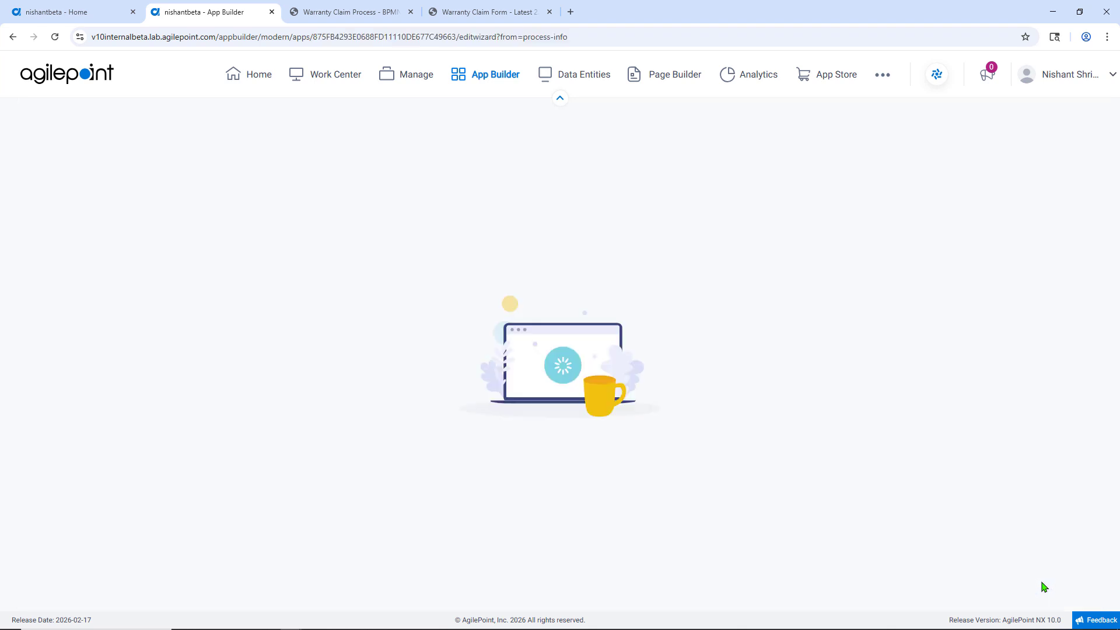
Step: Set the process model name to Product Warranty Claim and continue
{"action": "left_click", "coordinate": [501, 256]}
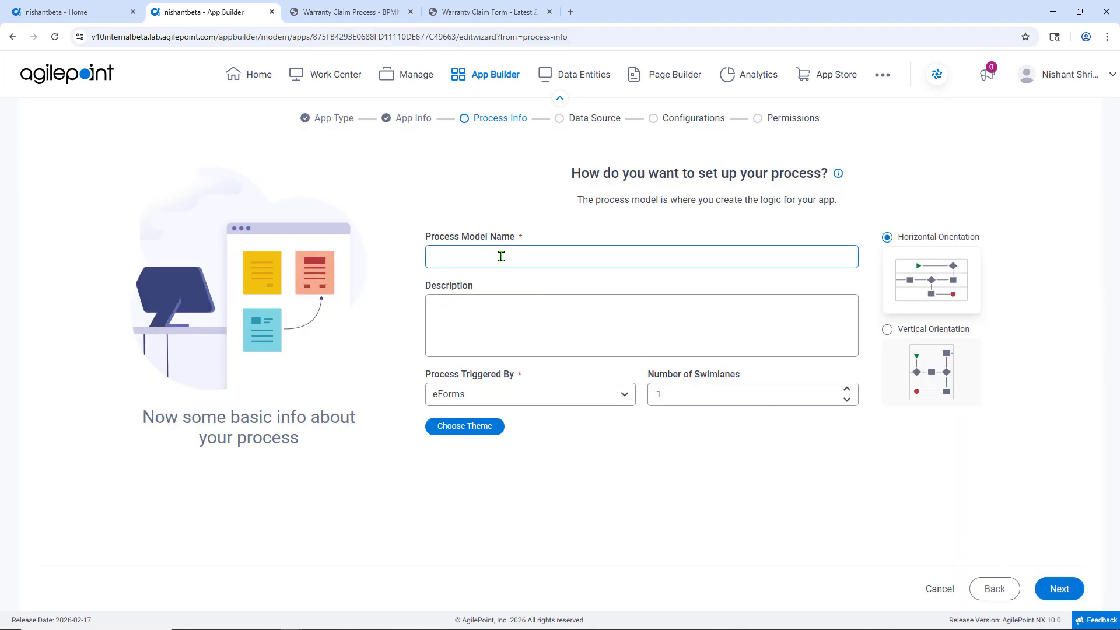
{"action": "type", "text": "Product Warranty Claim"}
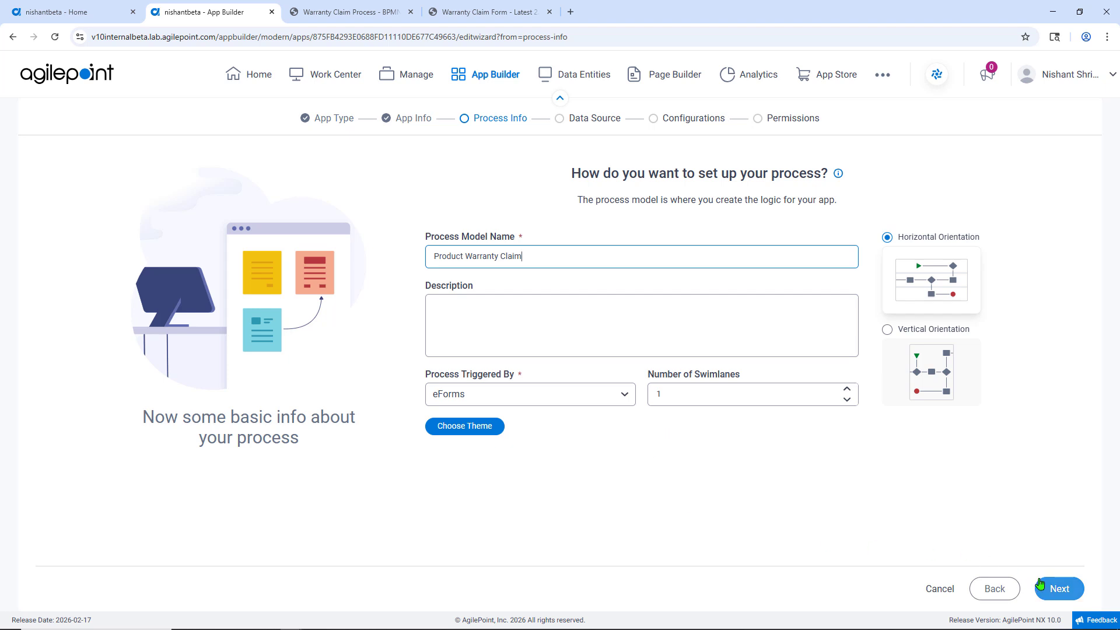
{"action": "left_click", "coordinate": [1048, 588]}
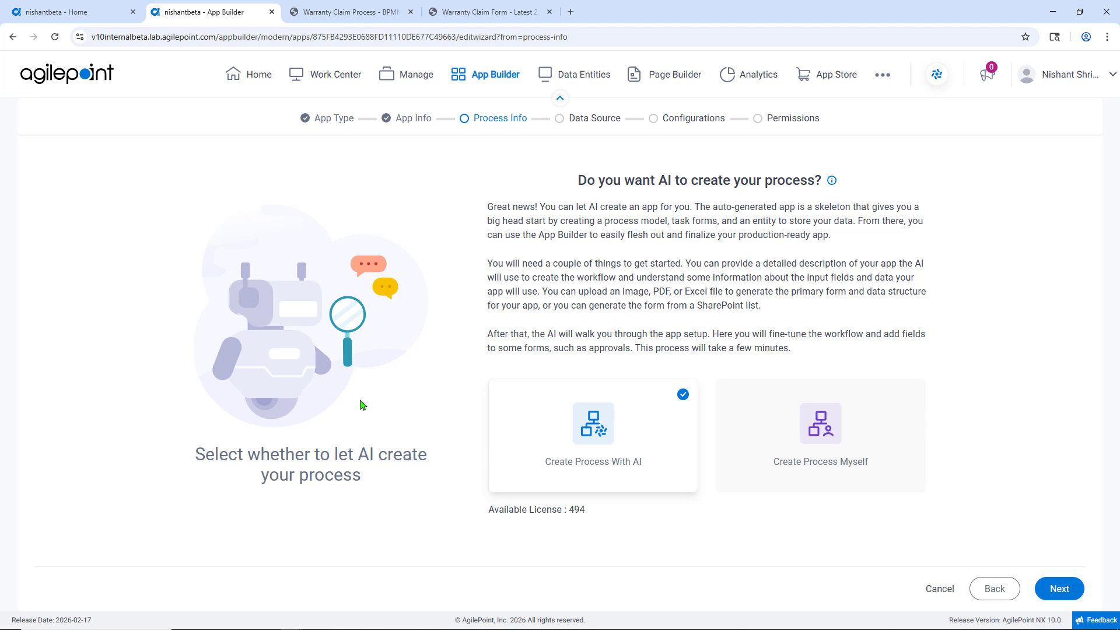
Step: Choose to have AI create the process from an image file
{"action": "left_click", "coordinate": [1059, 588]}
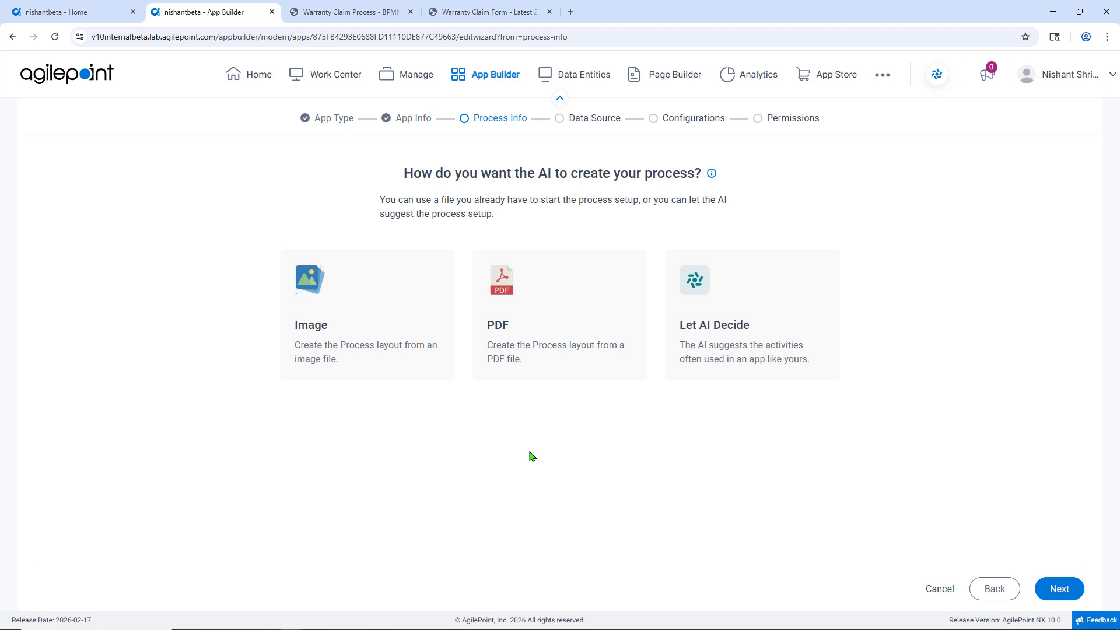
{"action": "left_click", "coordinate": [347, 343]}
{"action": "left_click", "coordinate": [1059, 590]}
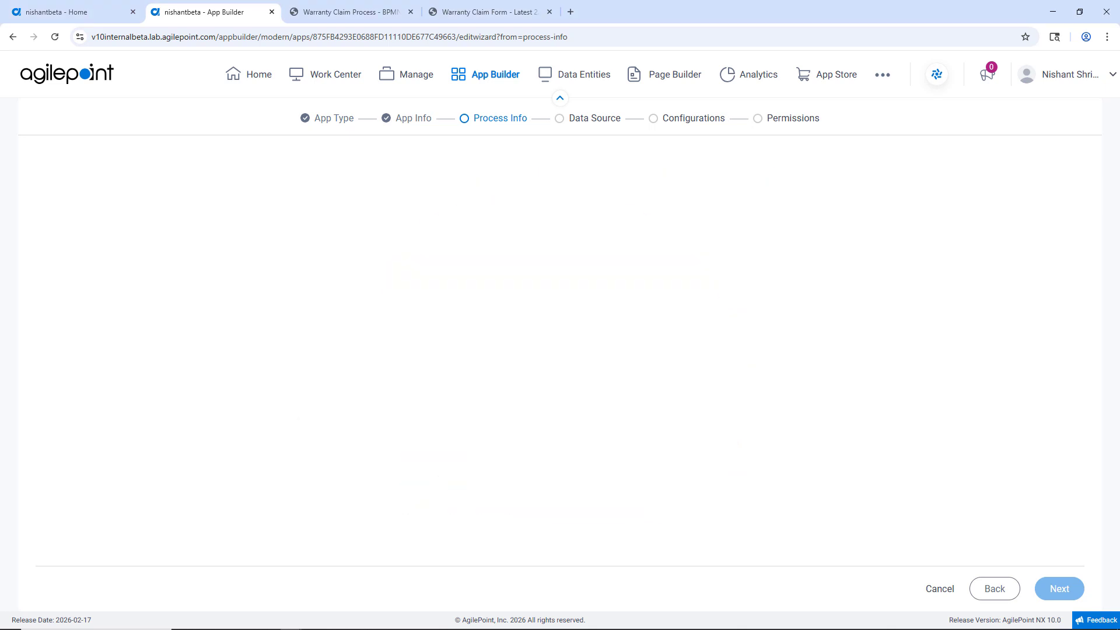
Step: Review the warranty claim process diagram image in the other browser tab
{"action": "left_click", "coordinate": [368, 17]}
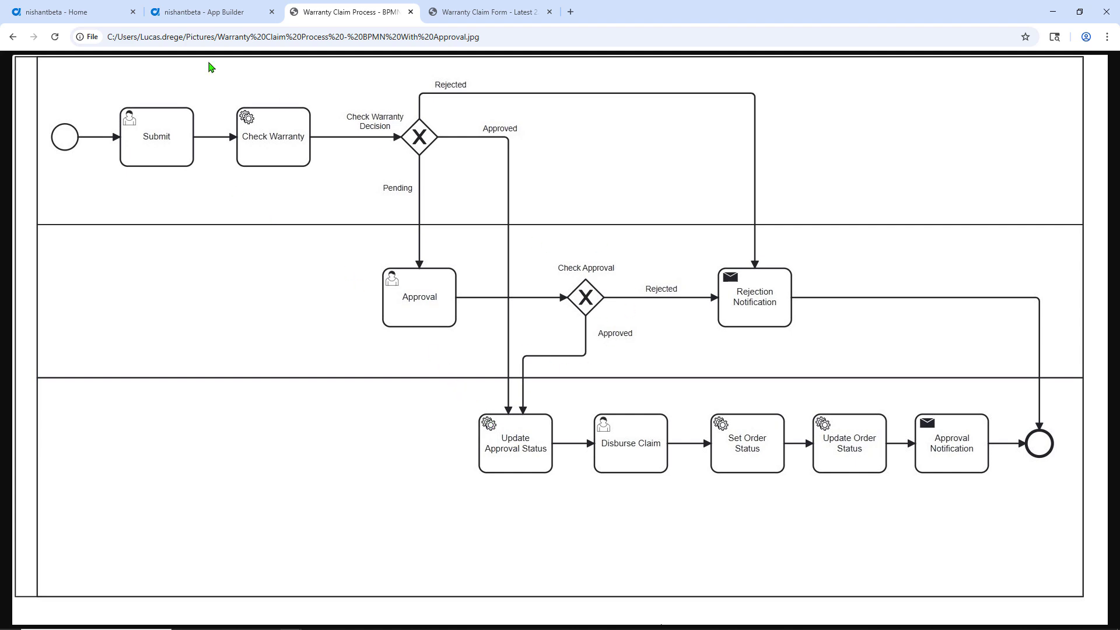
{"action": "left_click", "coordinate": [210, 13]}
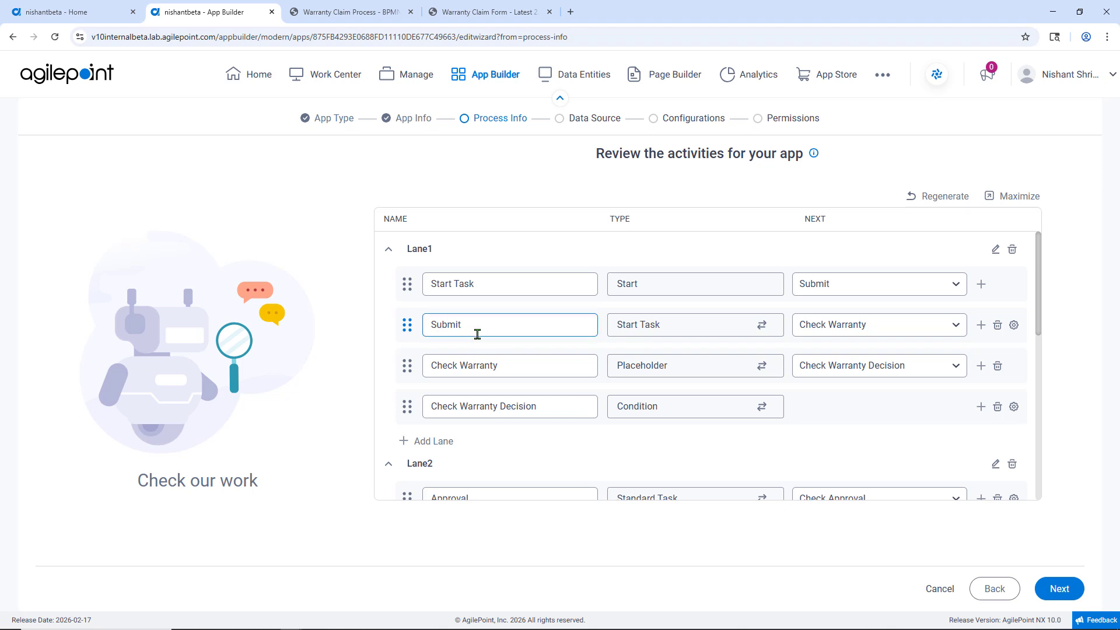
{"action": "left_click", "coordinate": [1014, 325]}
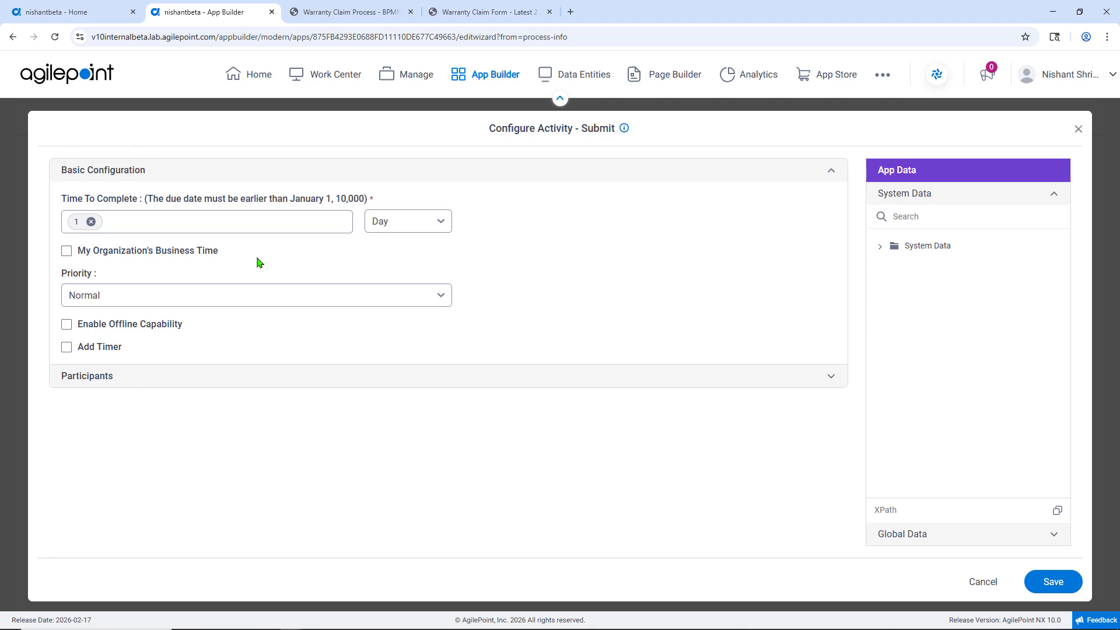
{"action": "left_click", "coordinate": [218, 223]}
{"action": "left_click", "coordinate": [982, 581]}
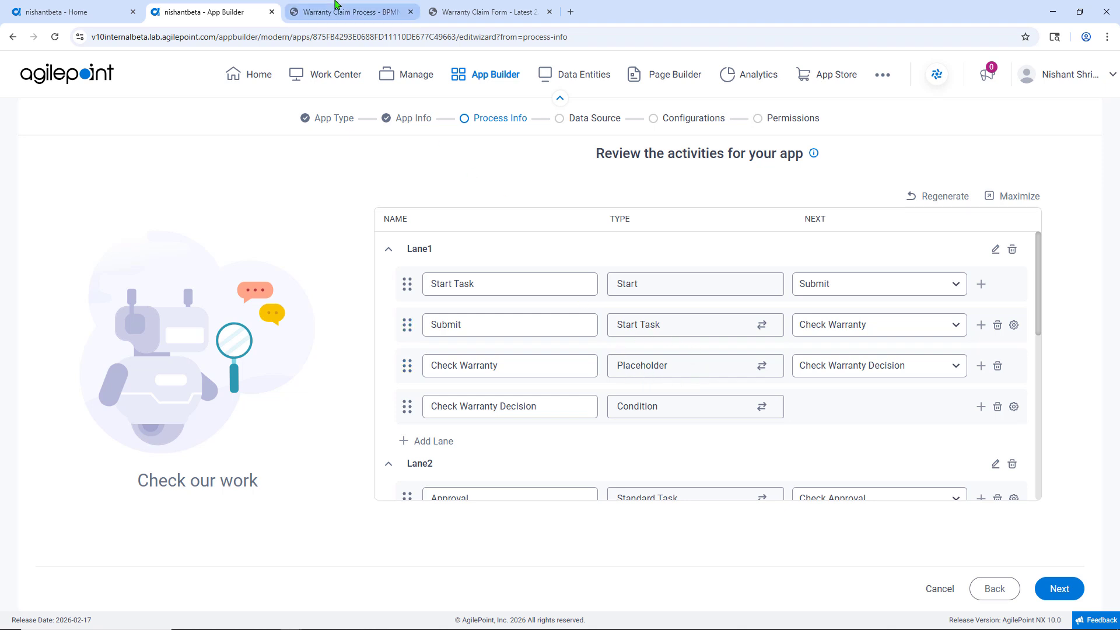
Step: Change the Check Warranty activity's type to Web Service, comparing against the process diagram
{"action": "left_click", "coordinate": [353, 12]}
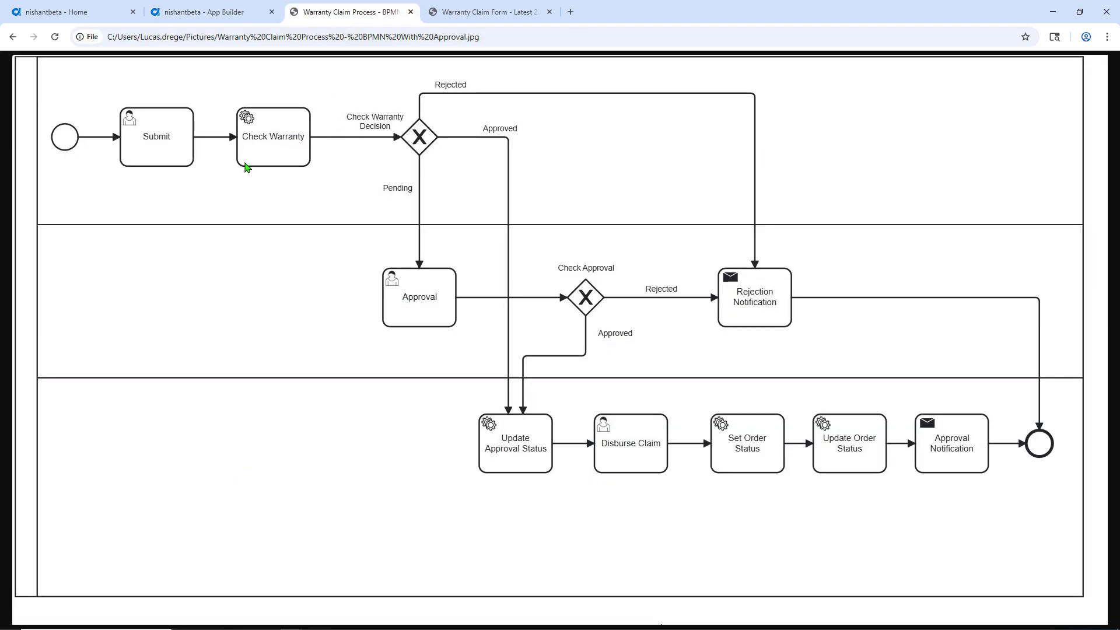
{"action": "left_click", "coordinate": [234, 12]}
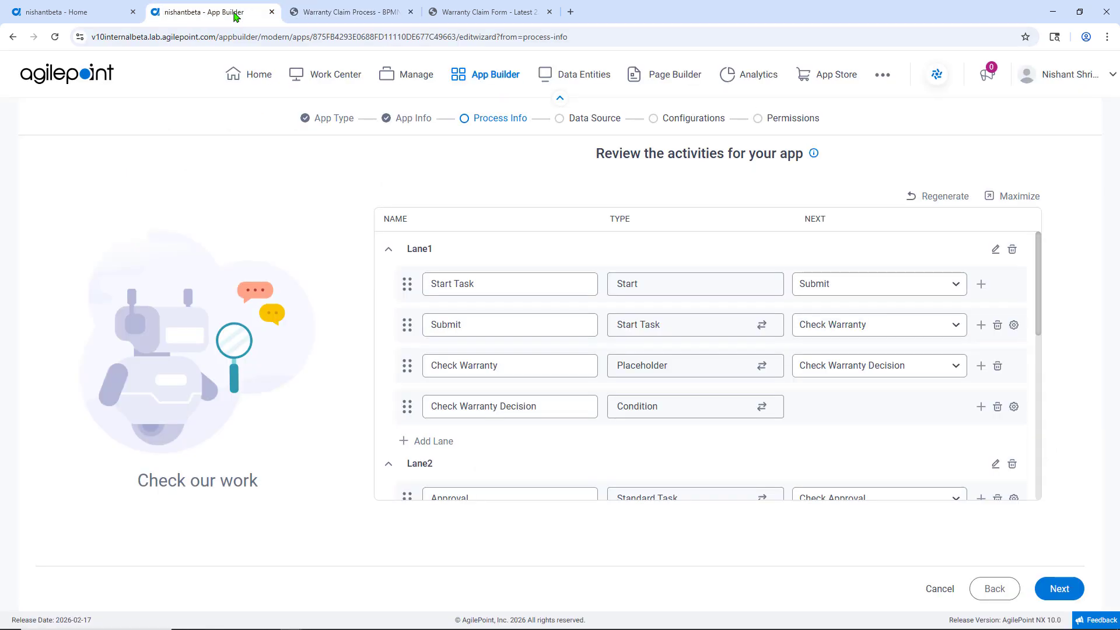
{"action": "left_click", "coordinate": [762, 367]}
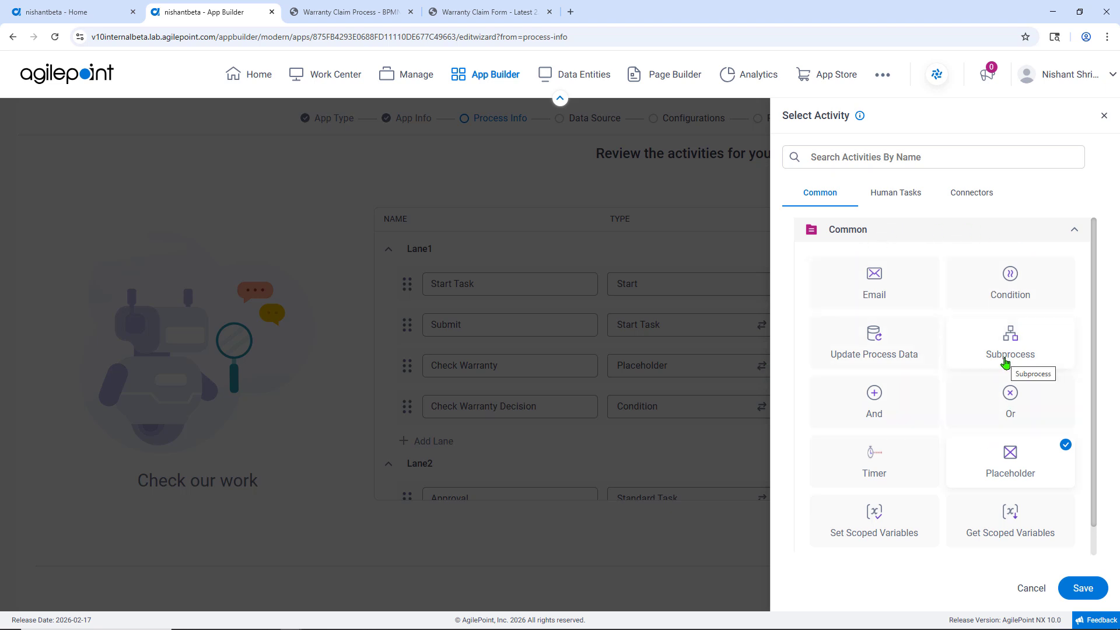
{"action": "left_click", "coordinate": [906, 202]}
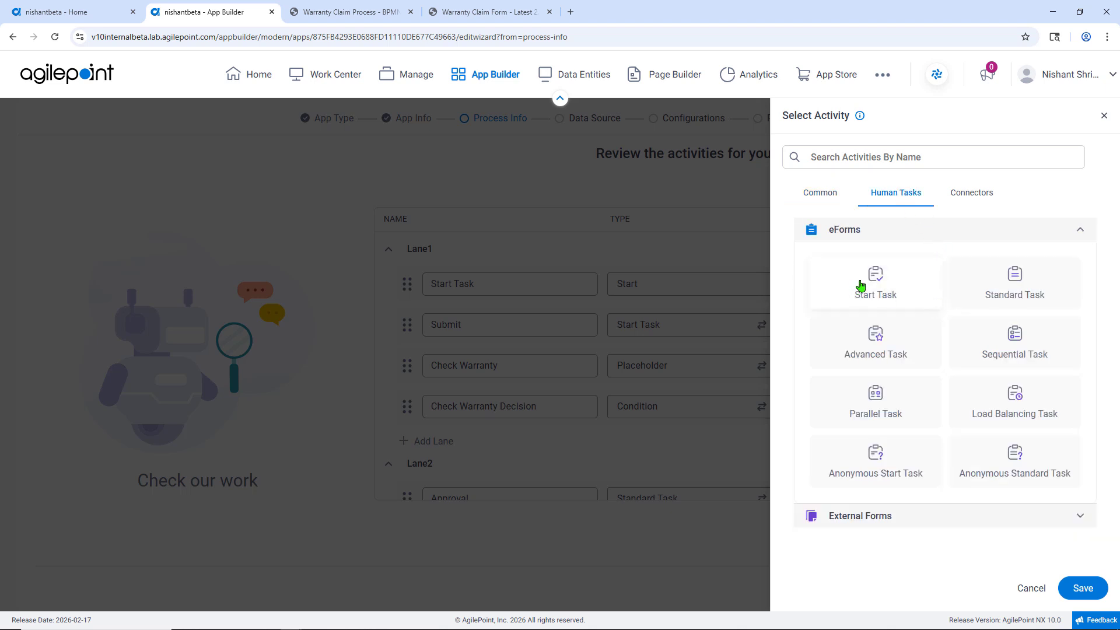
{"action": "left_click", "coordinate": [973, 192]}
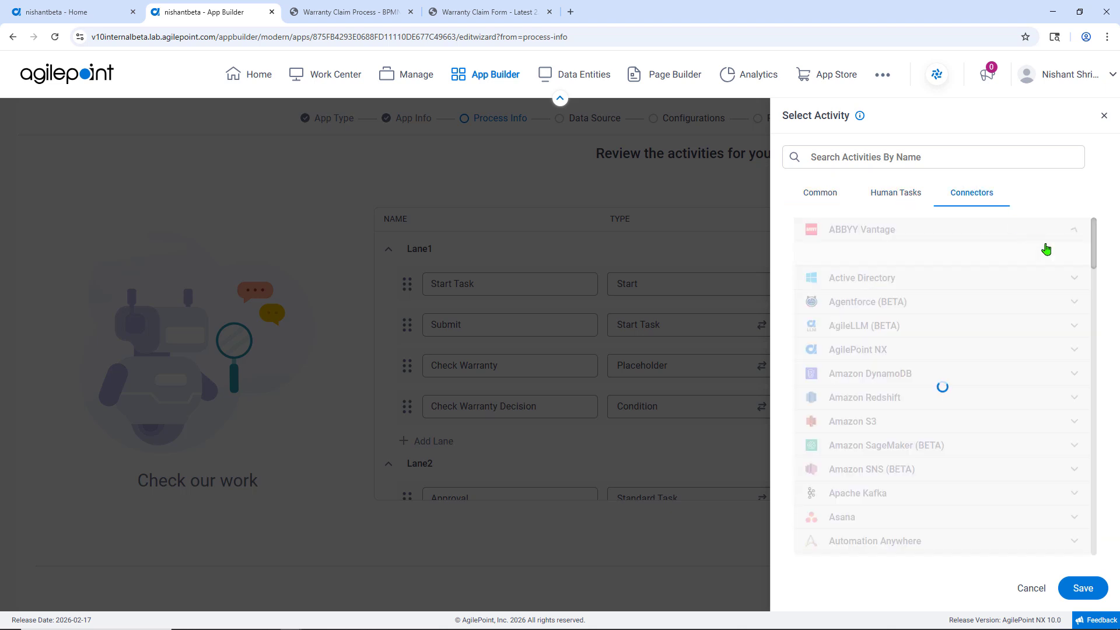
{"action": "left_click", "coordinate": [1075, 229]}
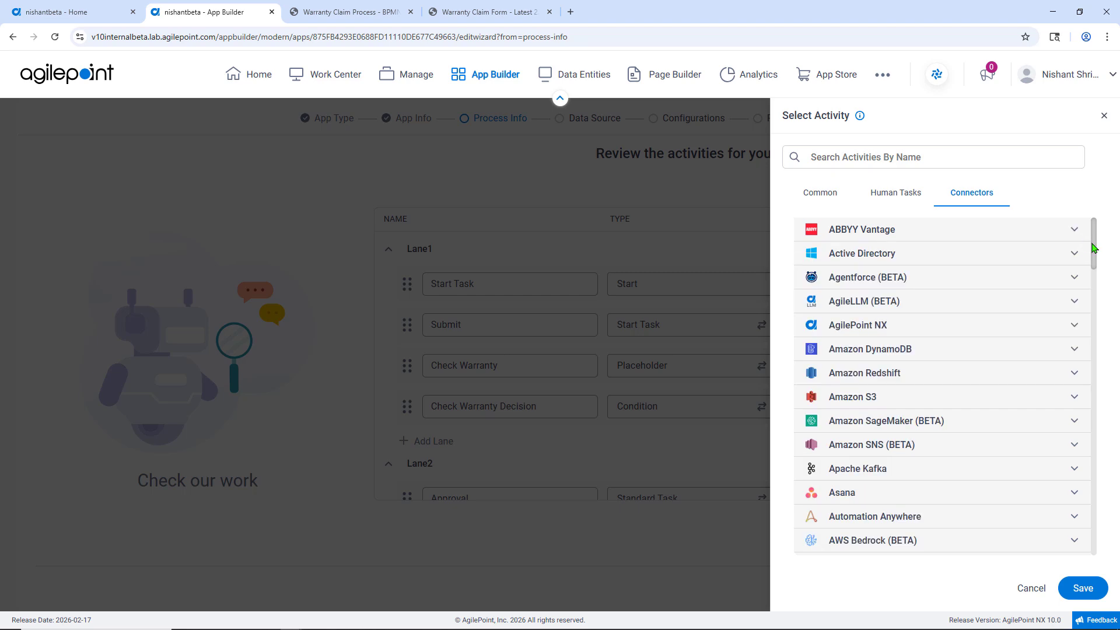
{"action": "left_click_drag", "start_coordinate": [1095, 249], "coordinate": [1104, 540]}
{"action": "left_click", "coordinate": [935, 456]}
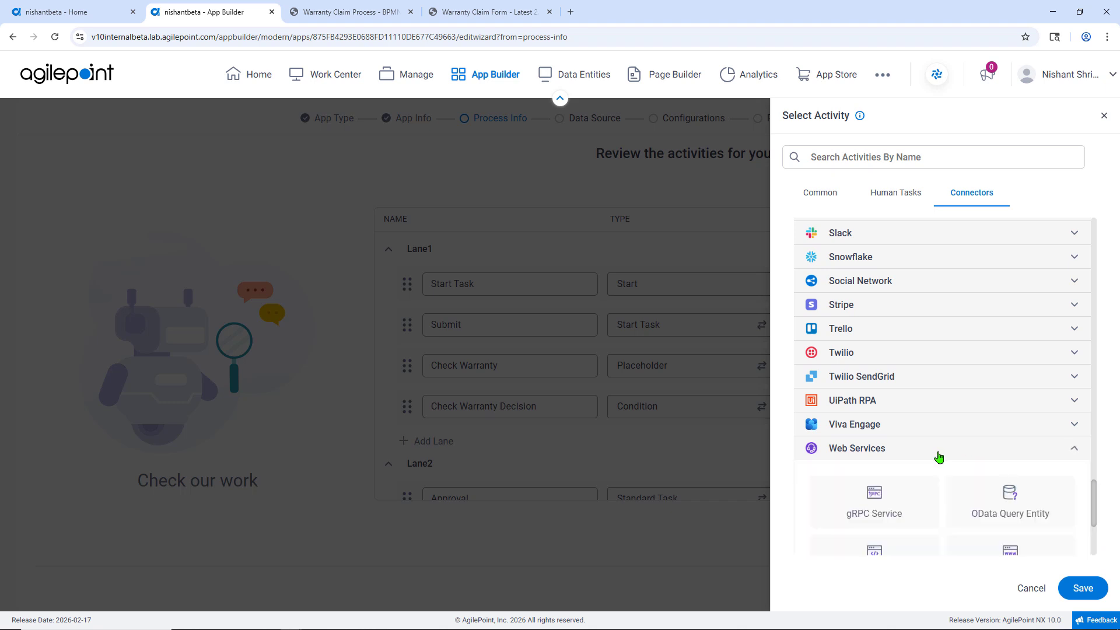
{"action": "scroll", "coordinate": [1013, 510], "scroll_direction": "down", "scroll_amount": 1}
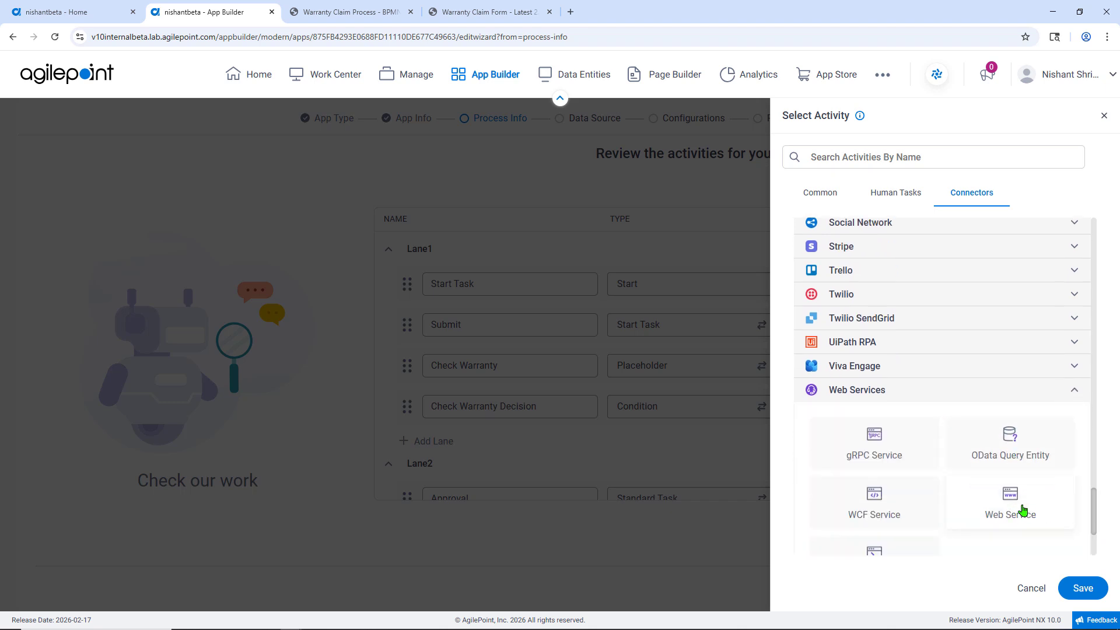
{"action": "left_click", "coordinate": [1024, 514]}
{"action": "left_click", "coordinate": [1084, 594]}
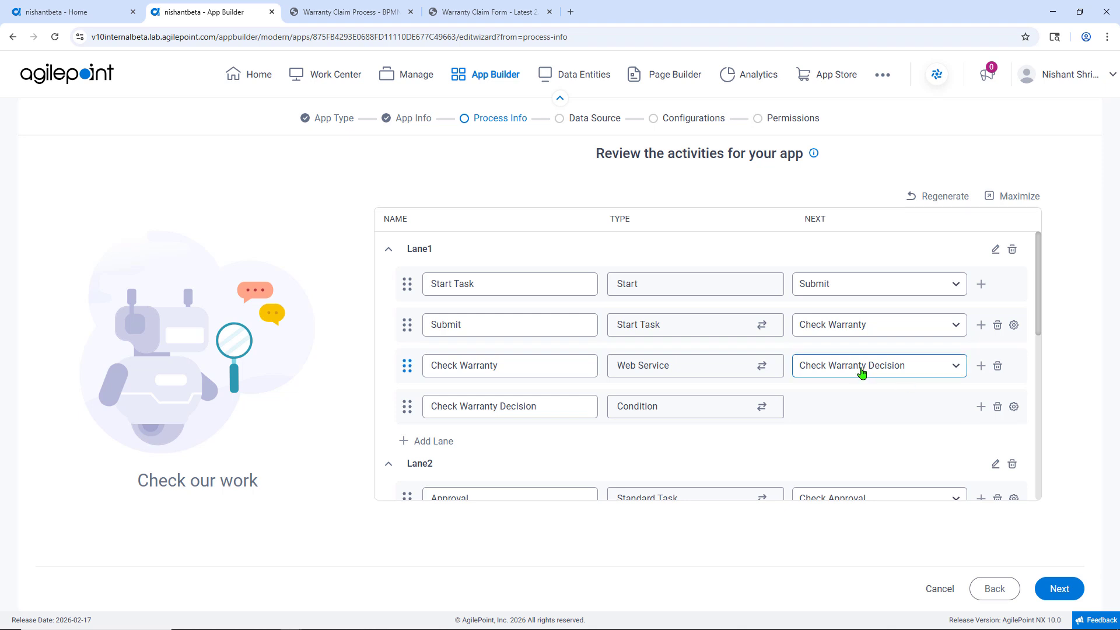
Step: Turn on Include Approval and Include Comment in the Approval activity's approval field settings and save
{"action": "scroll", "coordinate": [832, 372], "scroll_direction": "down", "scroll_amount": 2}
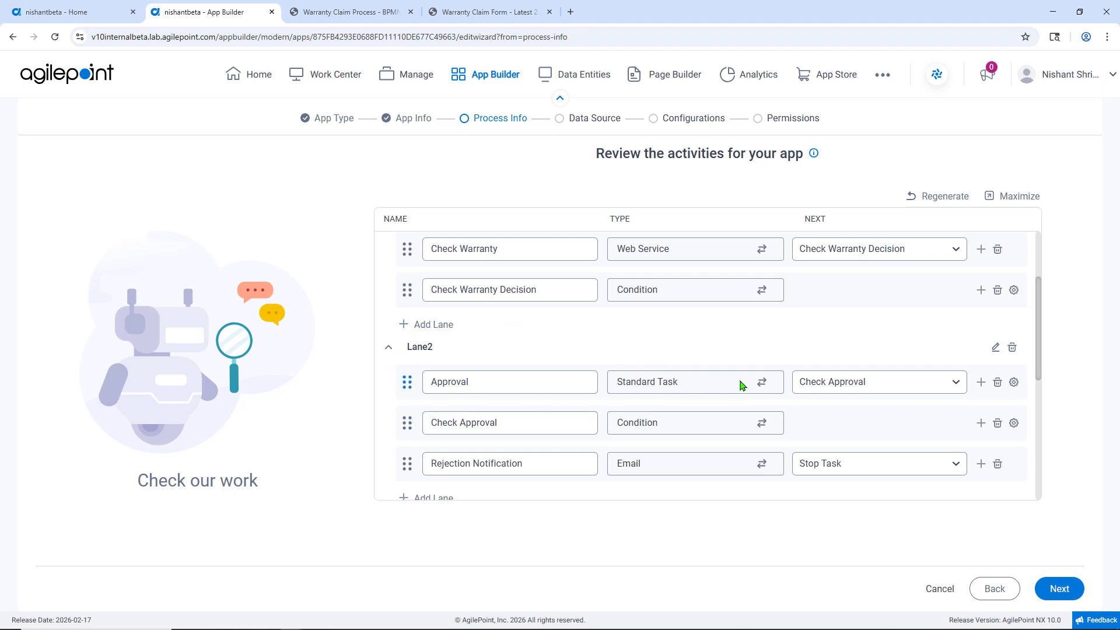
{"action": "left_click", "coordinate": [1015, 383]}
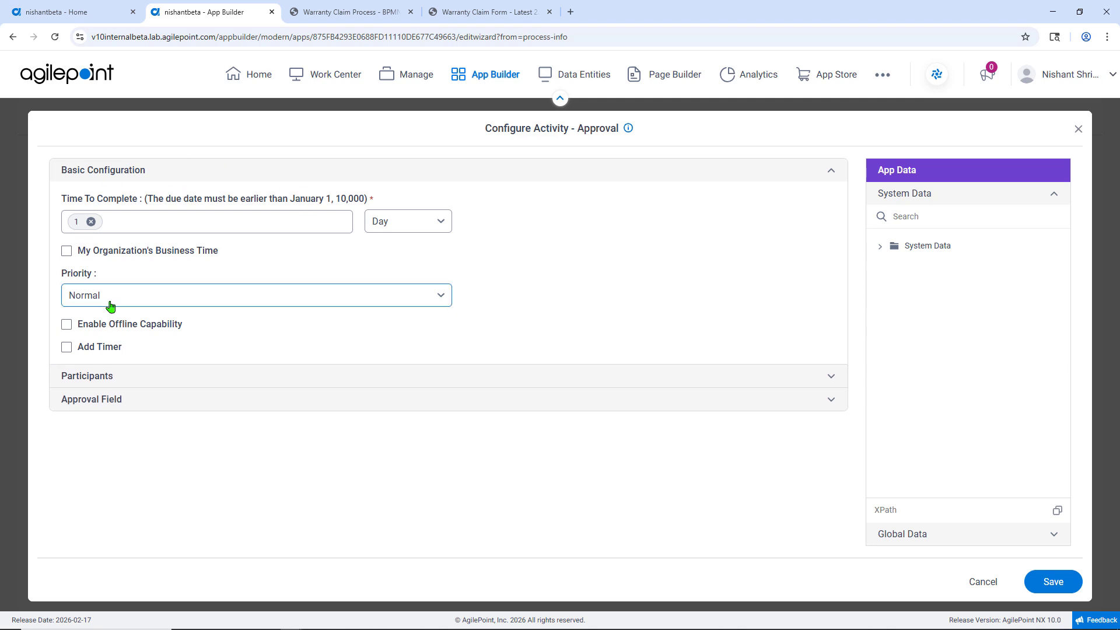
{"action": "left_click", "coordinate": [833, 172]}
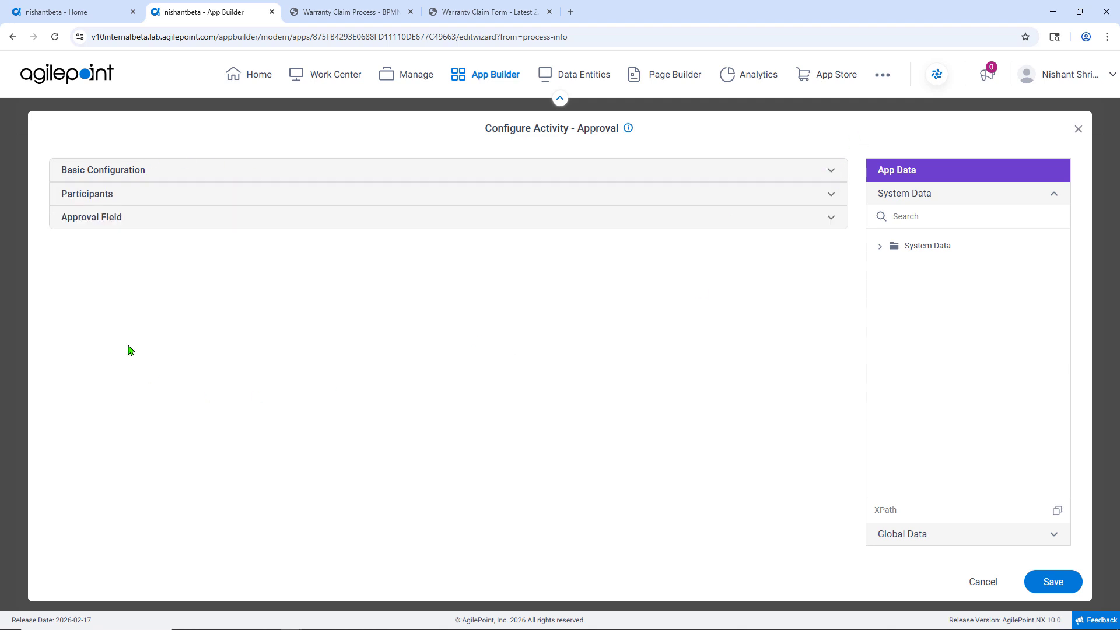
{"action": "left_click", "coordinate": [832, 219]}
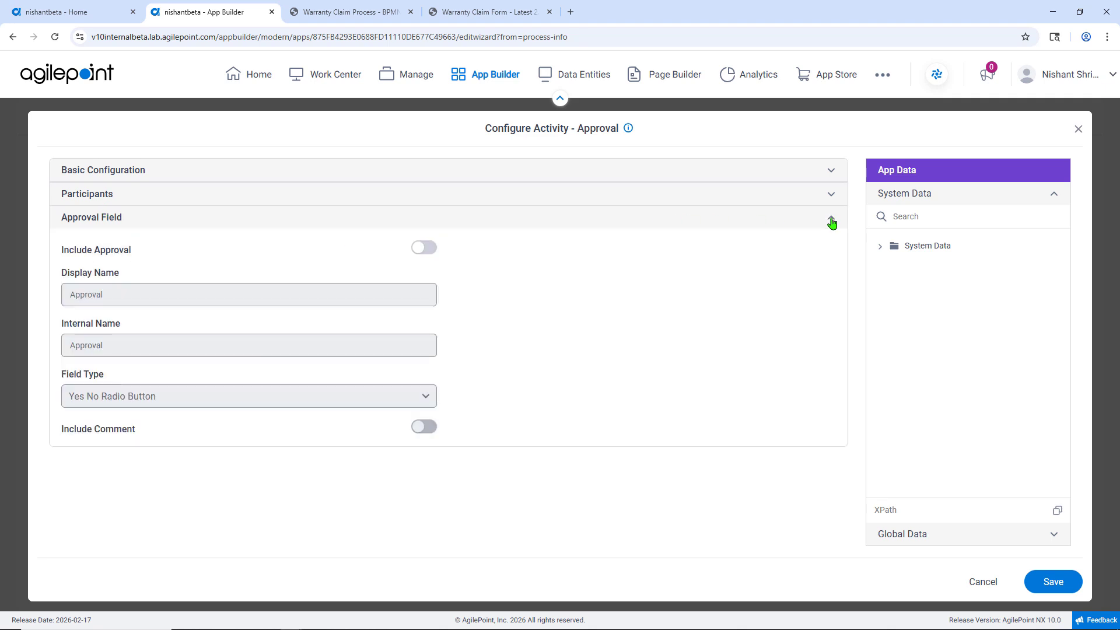
{"action": "left_click", "coordinate": [422, 249]}
{"action": "left_click", "coordinate": [424, 427]}
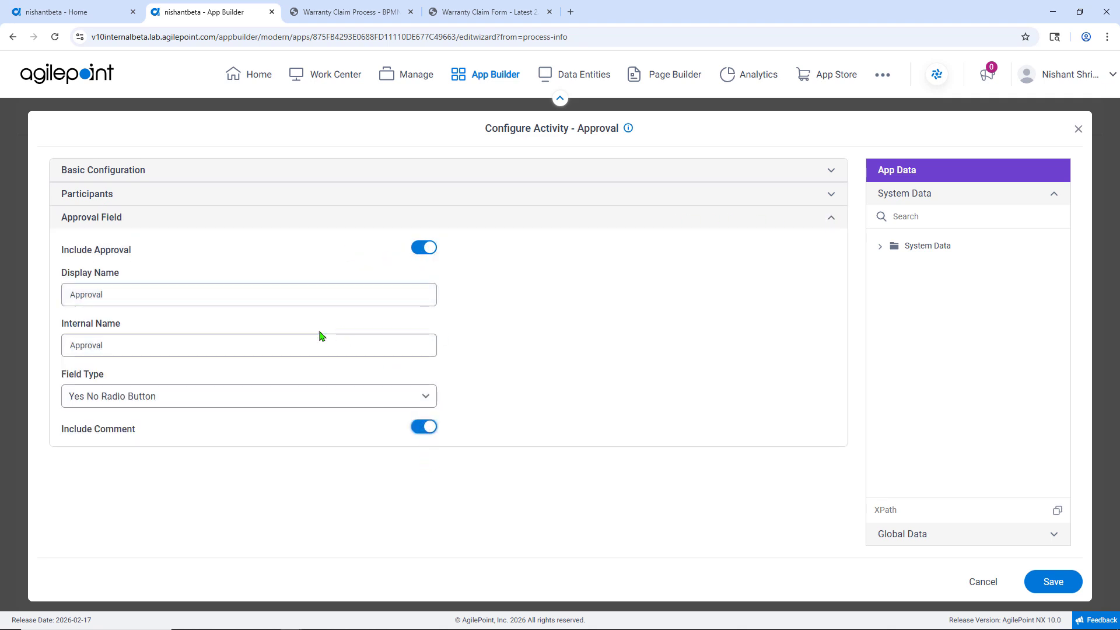
{"action": "left_click", "coordinate": [133, 296]}
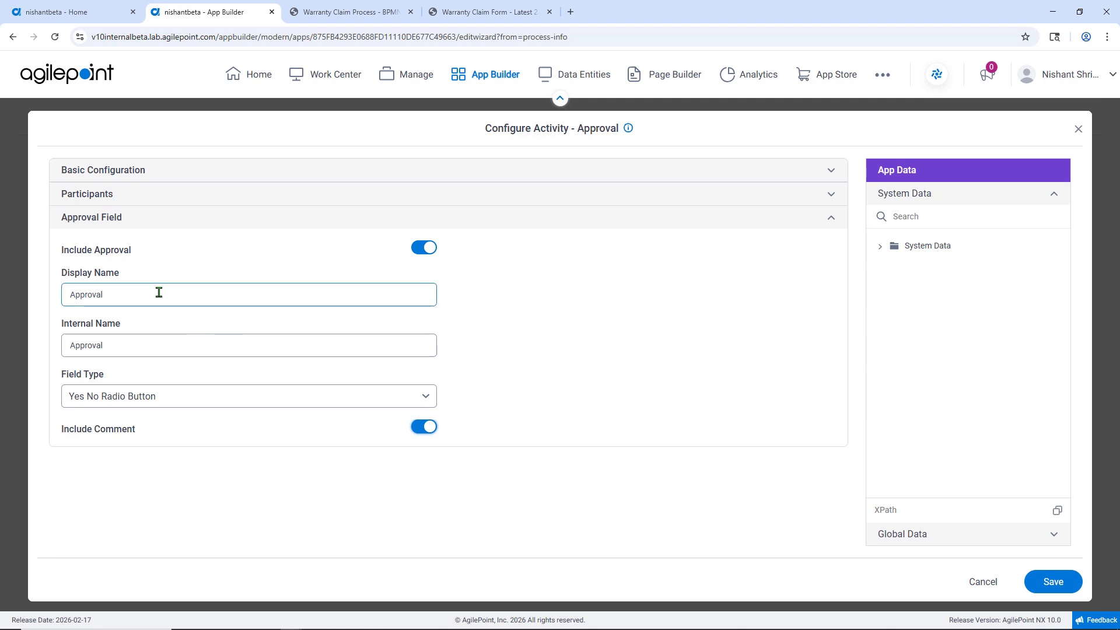
{"action": "left_click", "coordinate": [125, 337]}
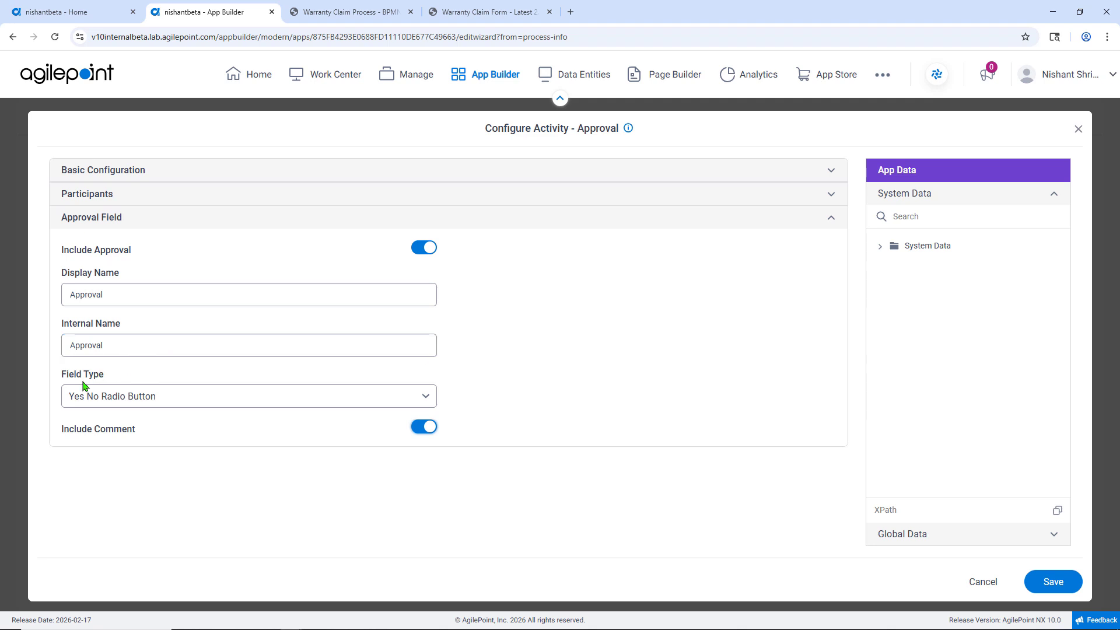
{"action": "left_click", "coordinate": [161, 397]}
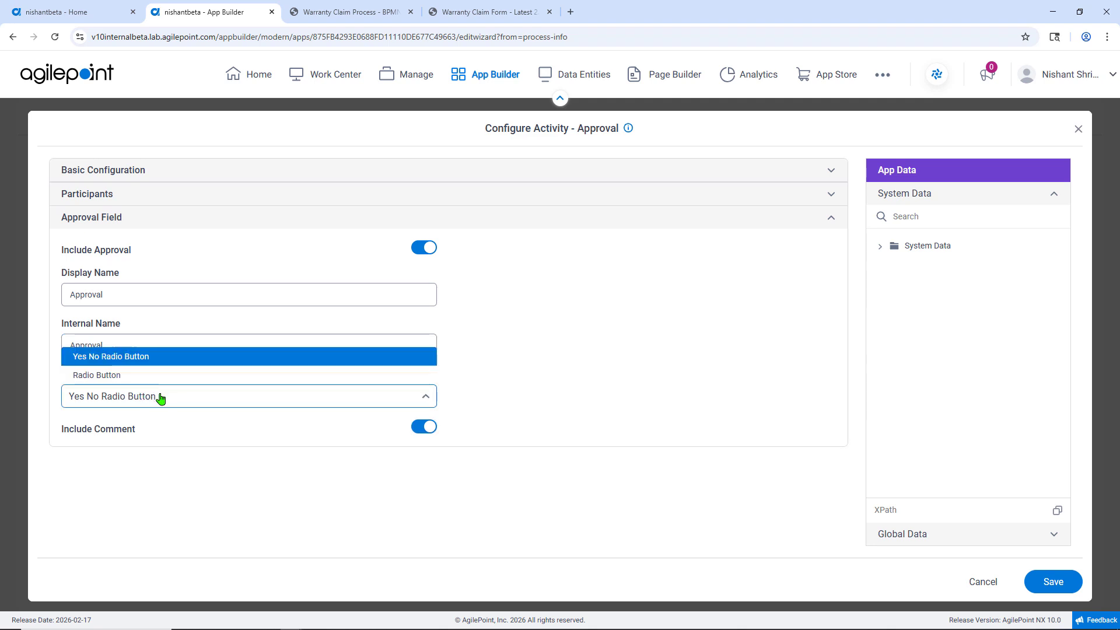
{"action": "left_click", "coordinate": [662, 385]}
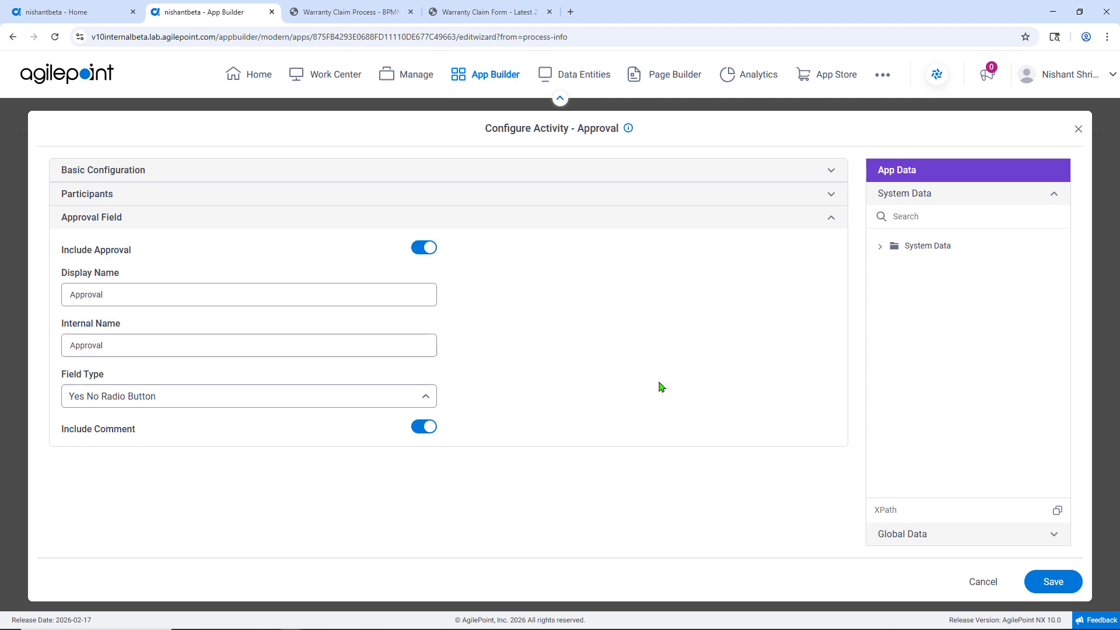
{"action": "left_click", "coordinate": [1053, 582]}
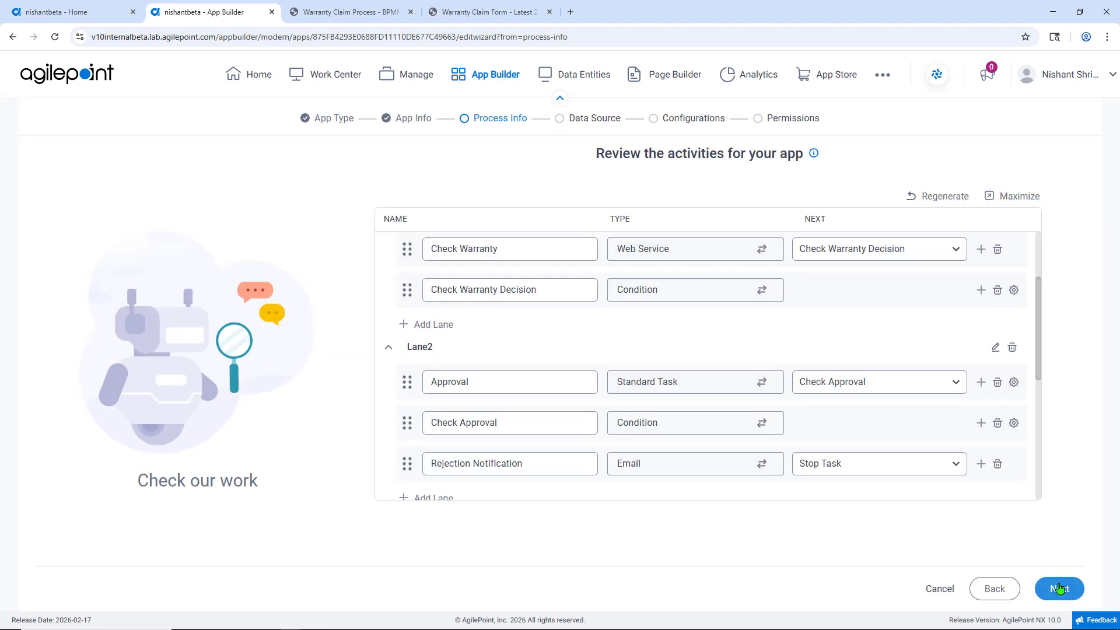
{"action": "scroll", "coordinate": [681, 409], "scroll_direction": "down", "scroll_amount": 4}
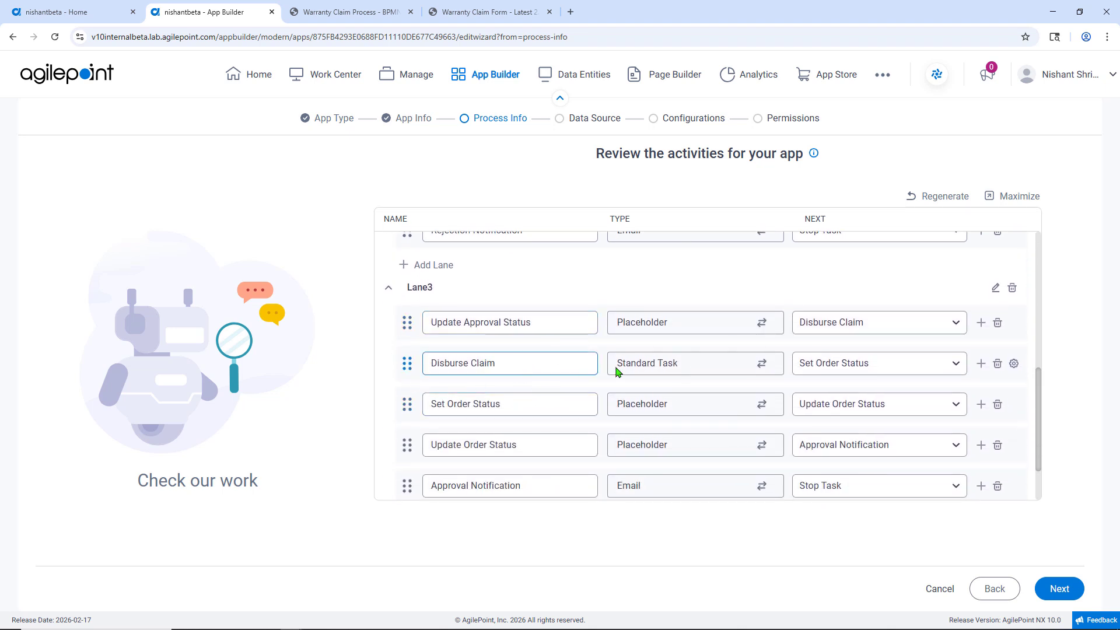
{"action": "left_click", "coordinate": [1014, 363]}
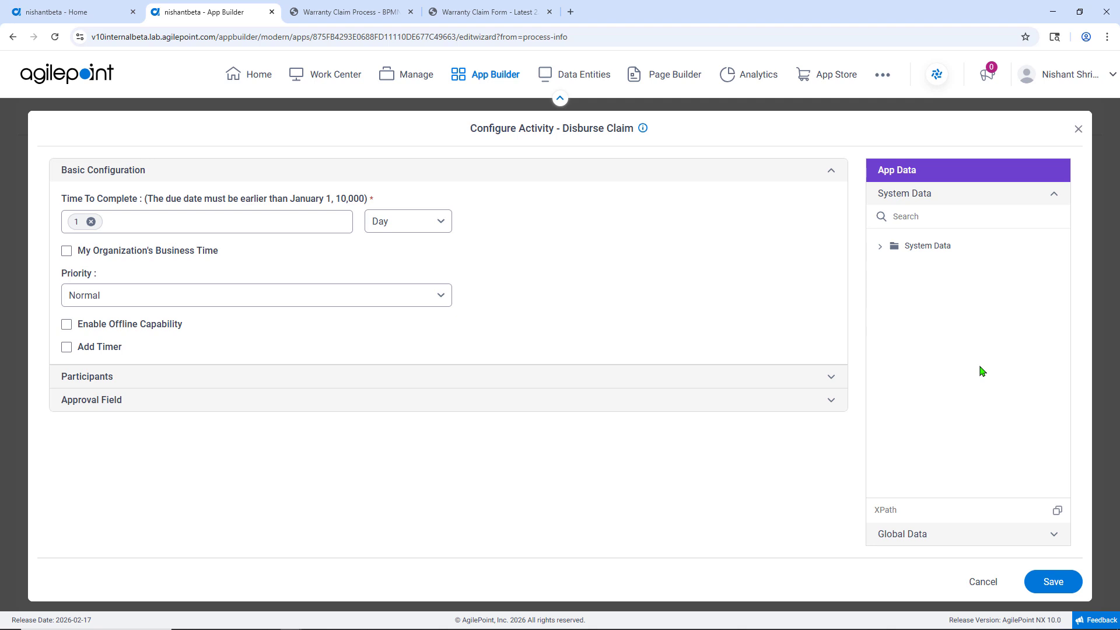
{"action": "left_click", "coordinate": [984, 583]}
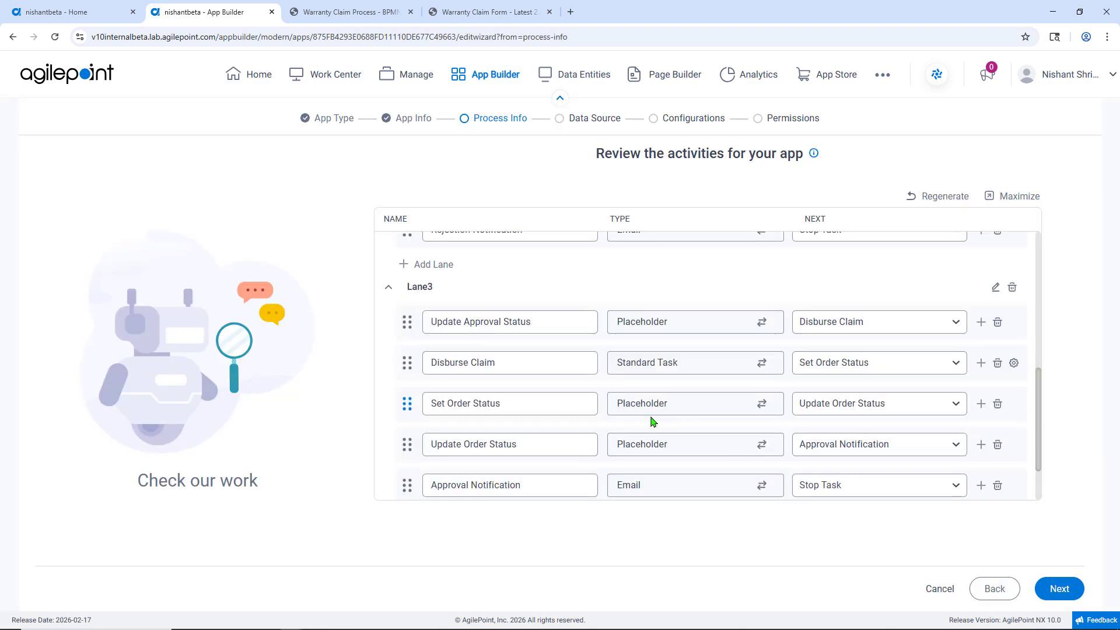
Step: Finish reviewing the generated process activities and continue to the data source stage
{"action": "scroll", "coordinate": [656, 421], "scroll_direction": "down", "scroll_amount": 2}
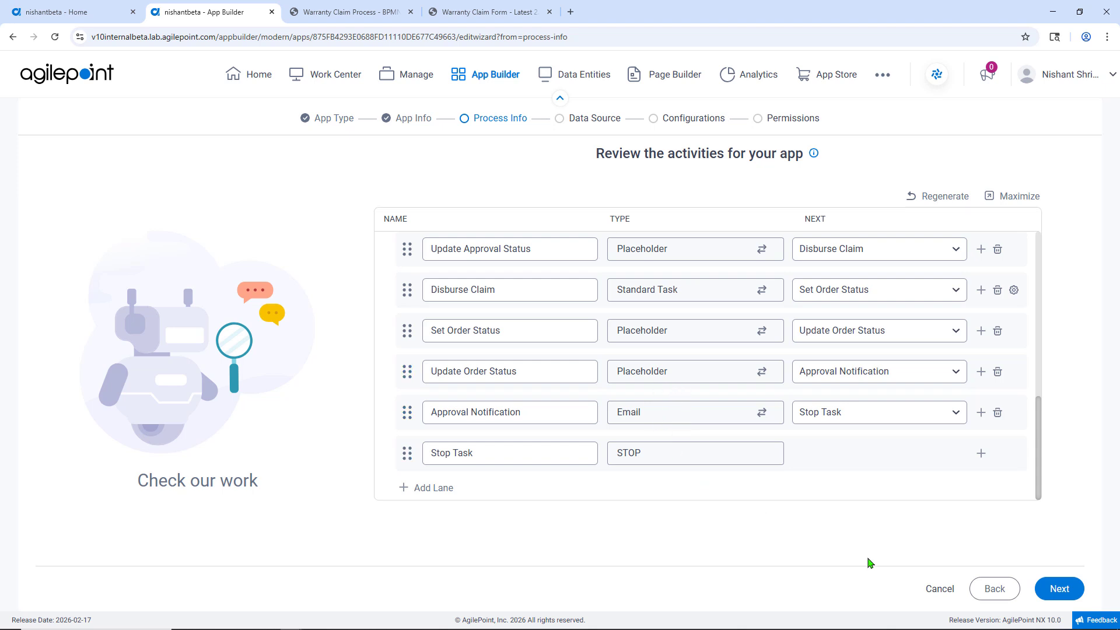
{"action": "left_click", "coordinate": [1059, 589]}
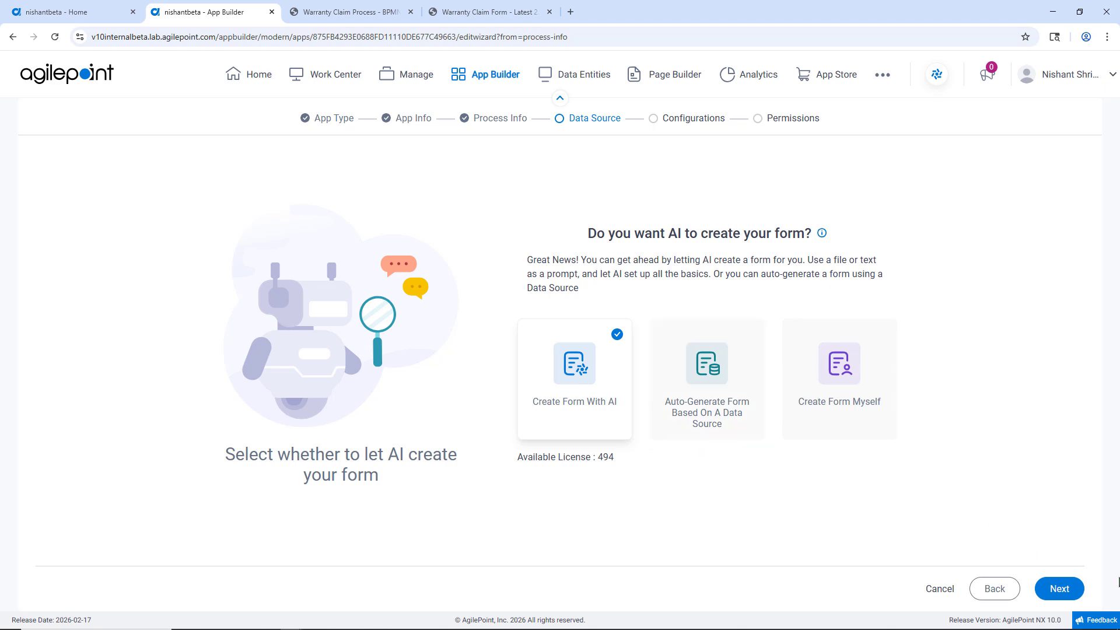
Step: Choose to have AI create the form from an uploaded PDF file
{"action": "left_click", "coordinate": [1060, 588]}
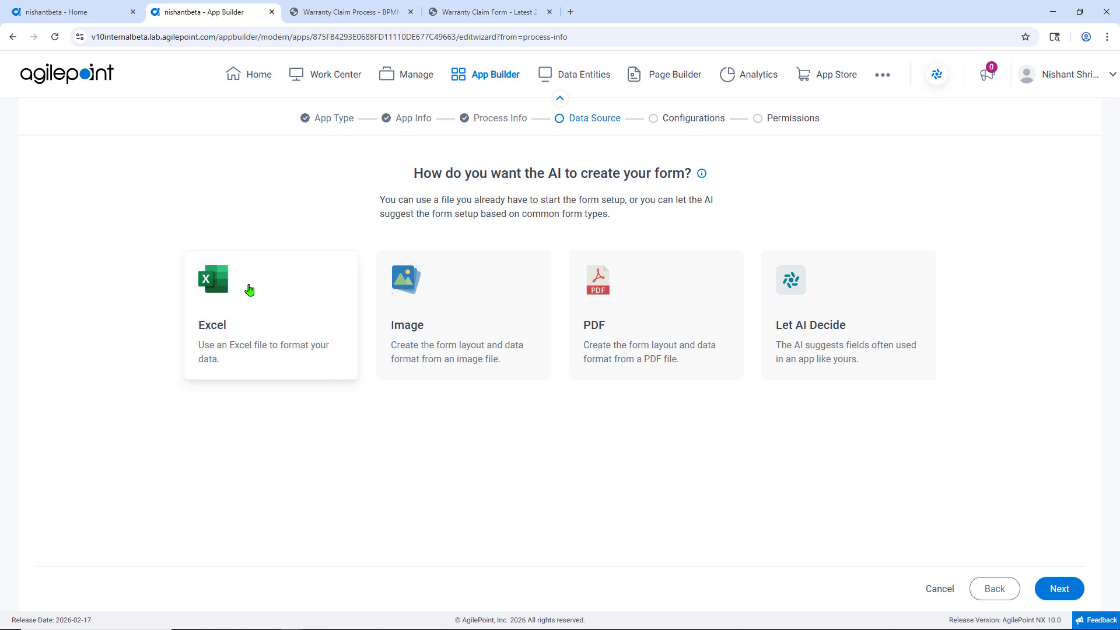
{"action": "left_click_drag", "start_coordinate": [664, 345], "coordinate": [668, 344]}
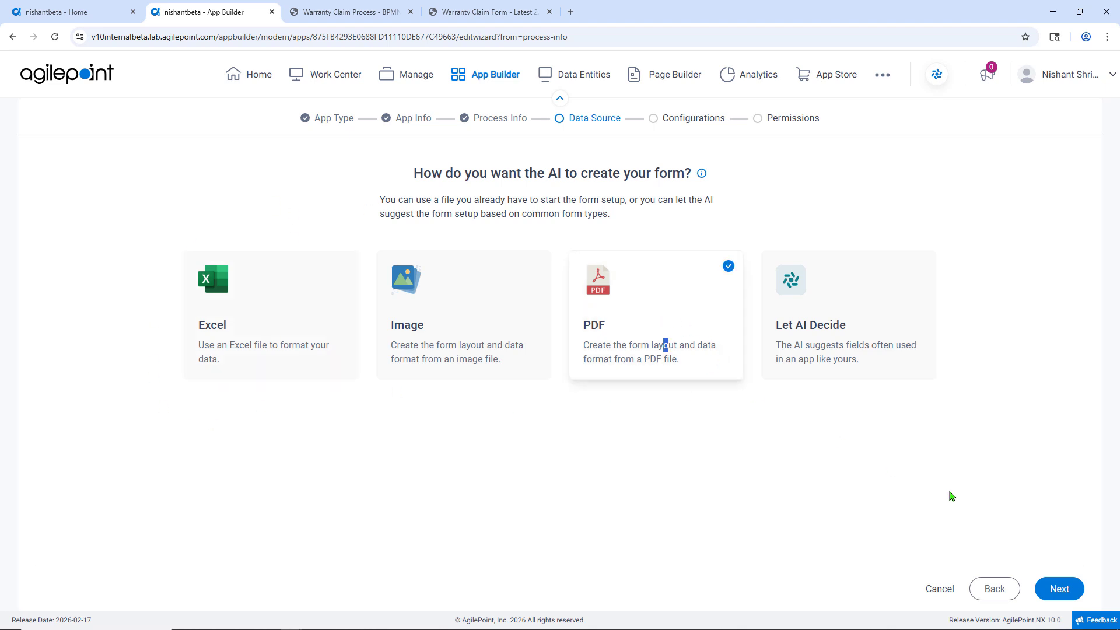
{"action": "left_click", "coordinate": [1059, 589]}
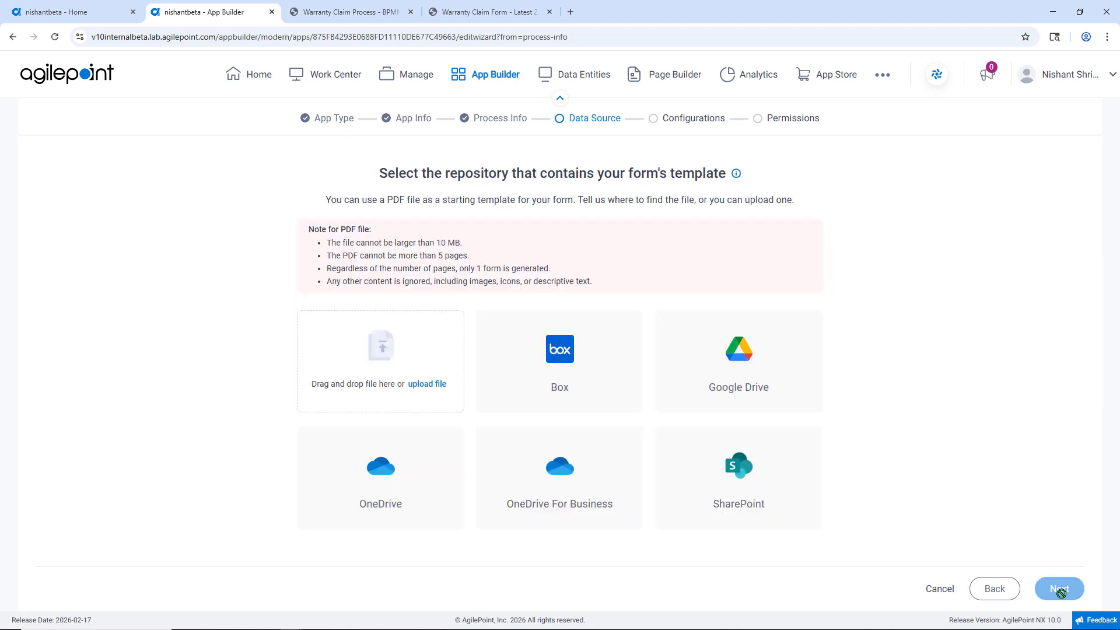
{"action": "left_click", "coordinate": [440, 386]}
Step: Review the warranty claim form PDF in the other browser tab
{"action": "left_click", "coordinate": [494, 16]}
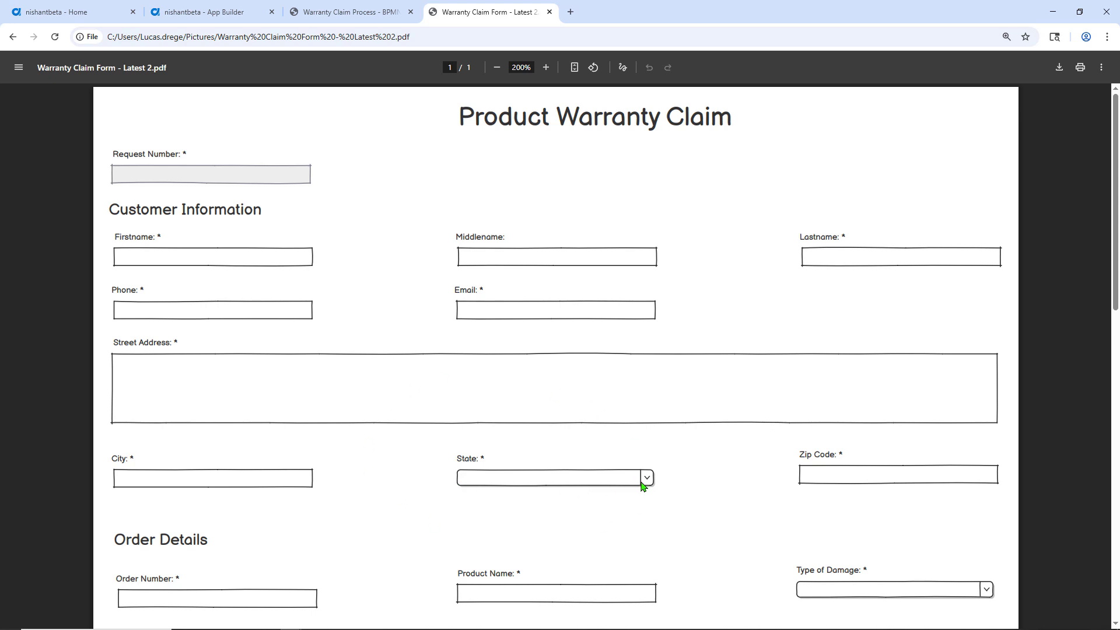
{"action": "scroll", "coordinate": [641, 489], "scroll_direction": "down", "scroll_amount": 2}
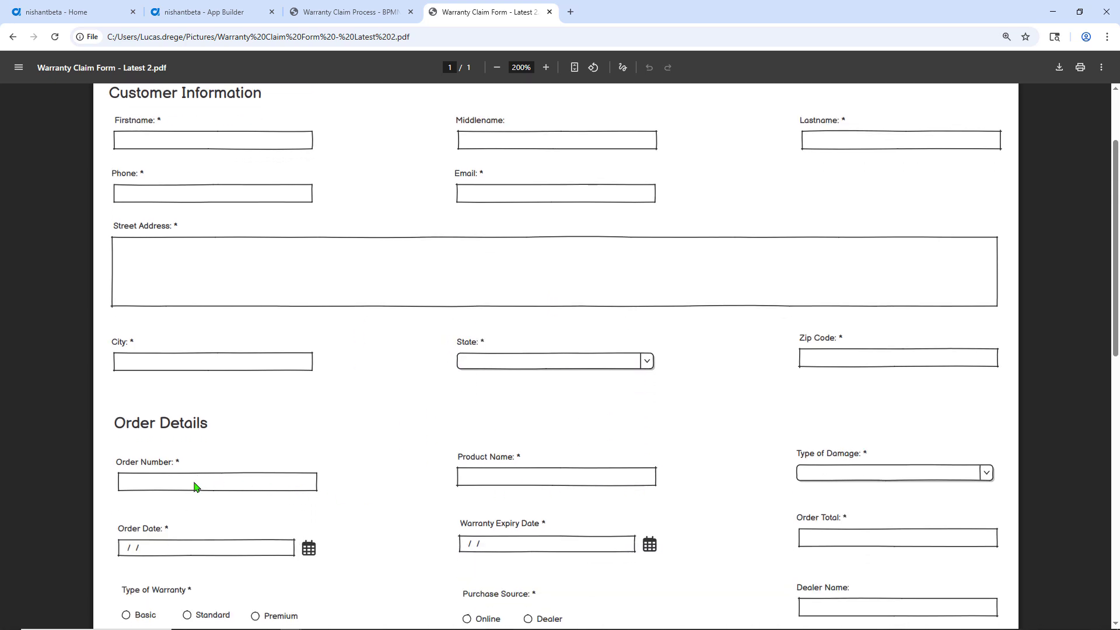
{"action": "scroll", "coordinate": [222, 484], "scroll_direction": "down", "scroll_amount": 1}
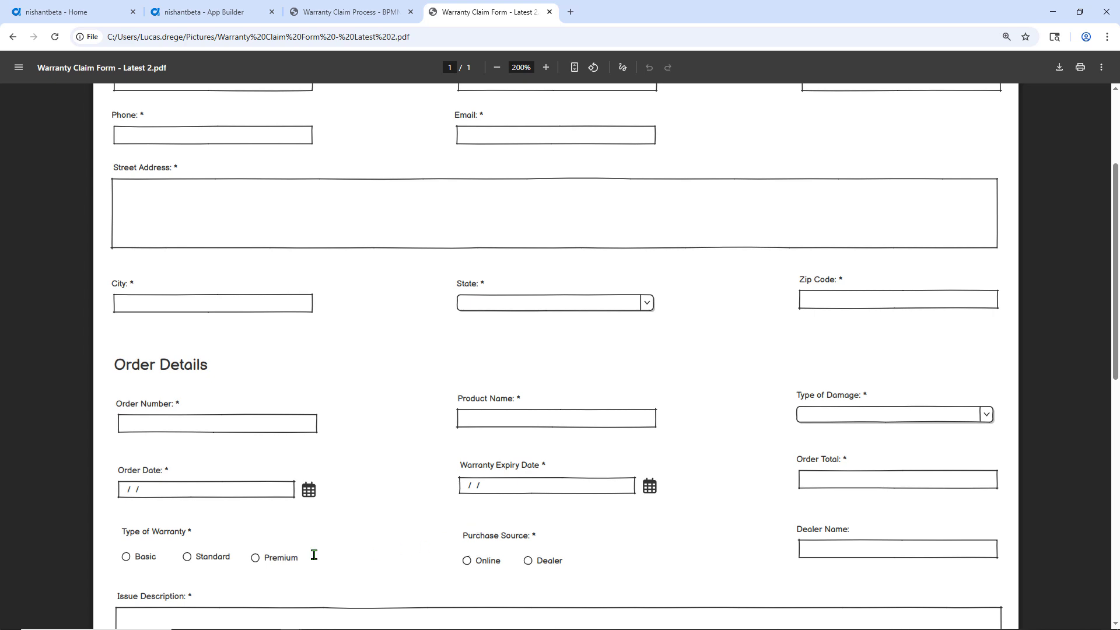
{"action": "scroll", "coordinate": [318, 555], "scroll_direction": "down", "scroll_amount": 5}
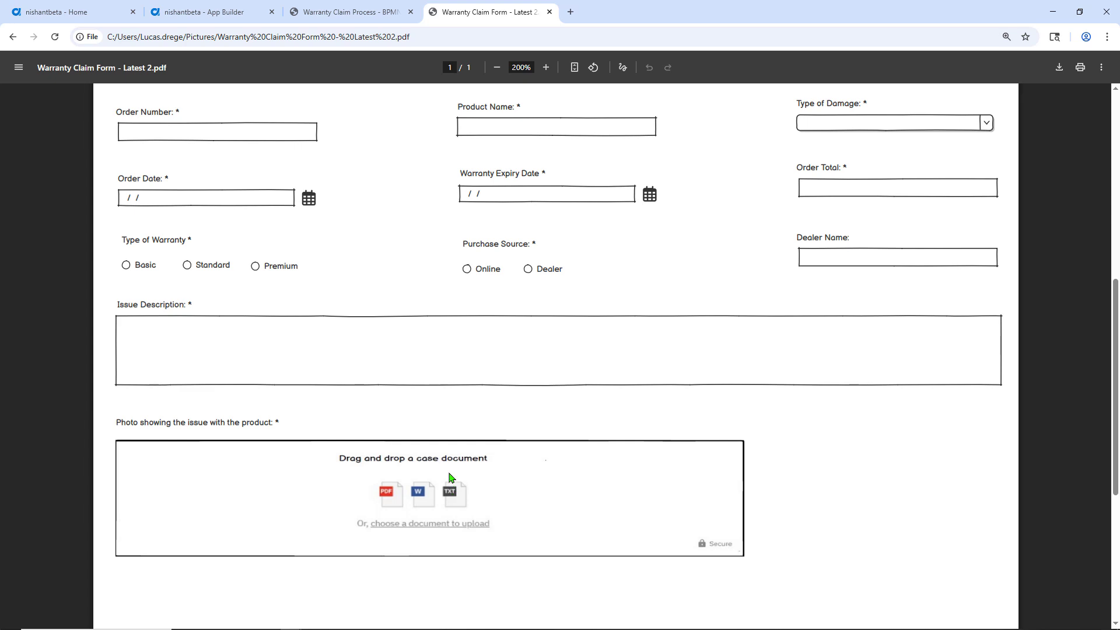
Step: Back in the suggested data fields, set the Street Address data type to Text Area
{"action": "left_click", "coordinate": [239, 16]}
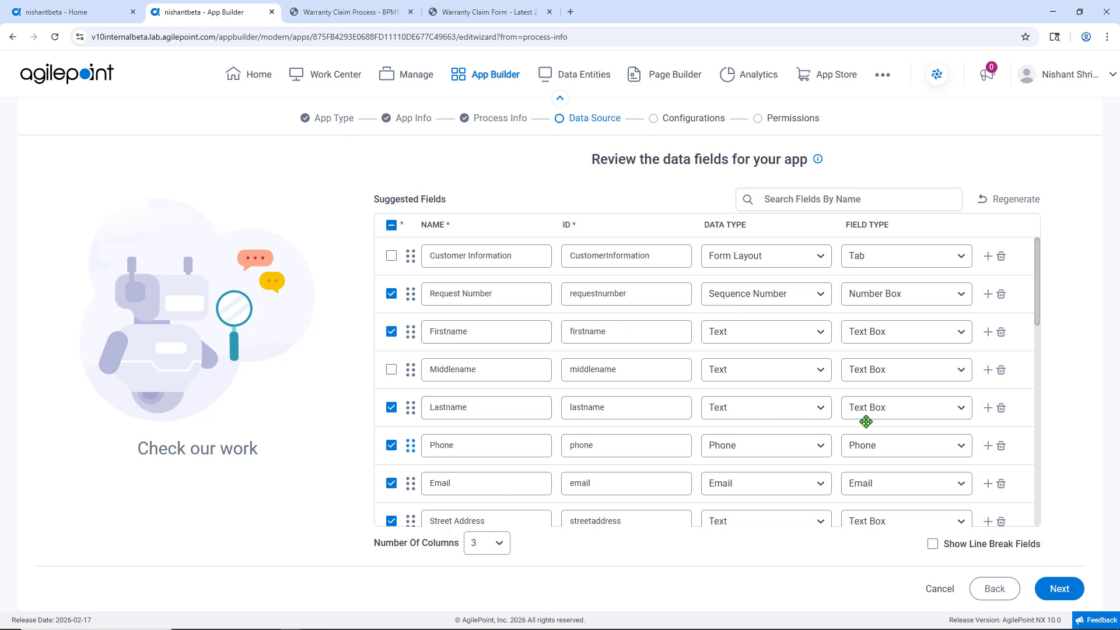
{"action": "left_click", "coordinate": [455, 443]}
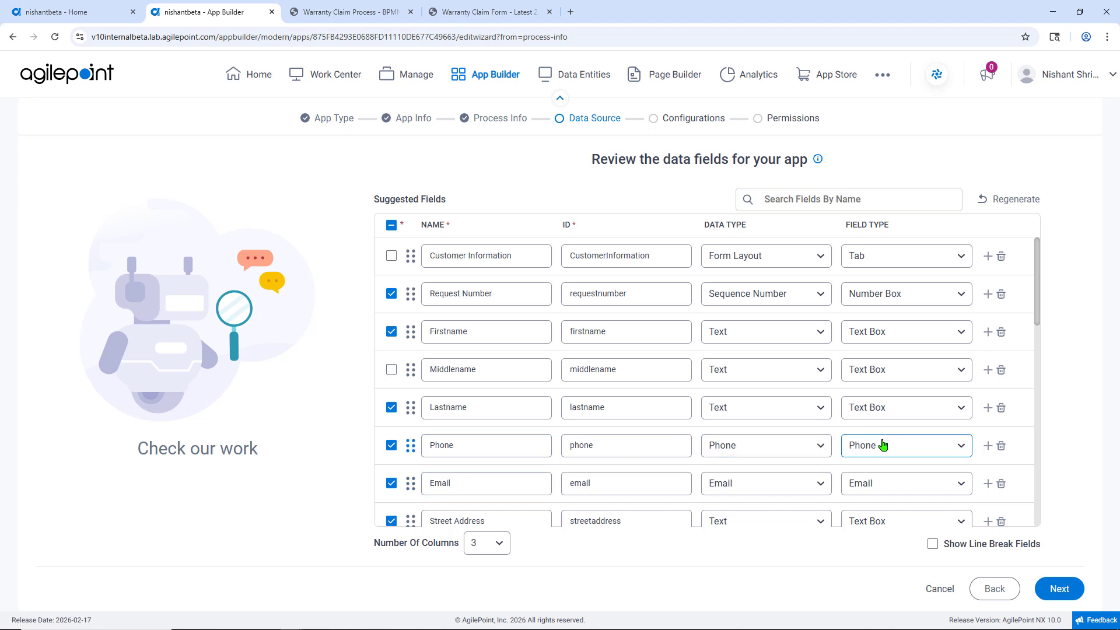
{"action": "scroll", "coordinate": [795, 405], "scroll_direction": "down", "scroll_amount": 1}
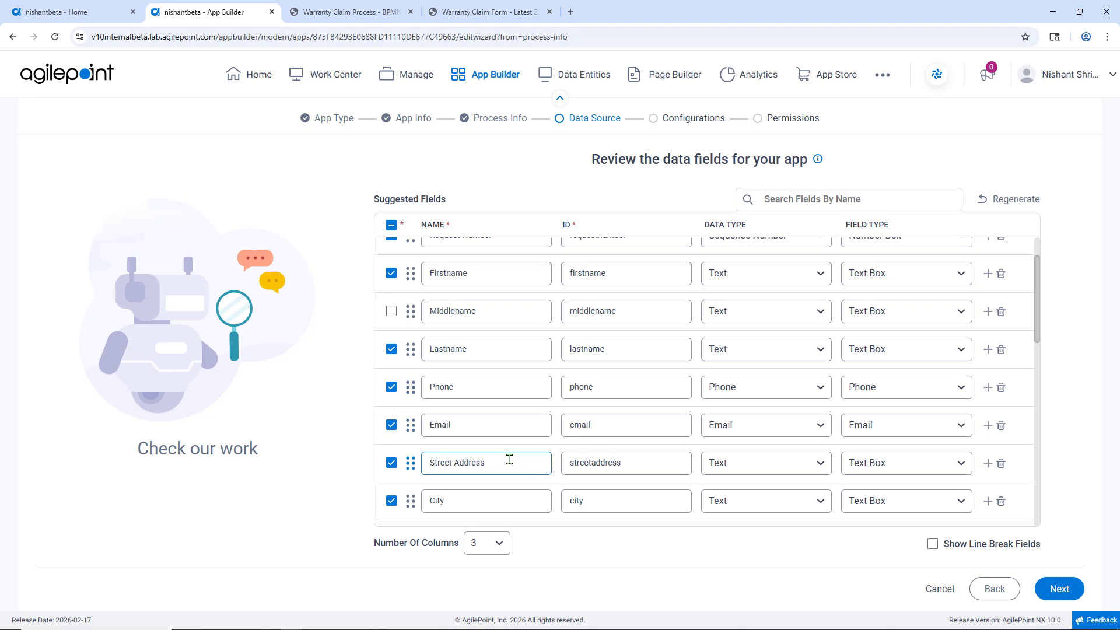
{"action": "key", "text": "Tab"}
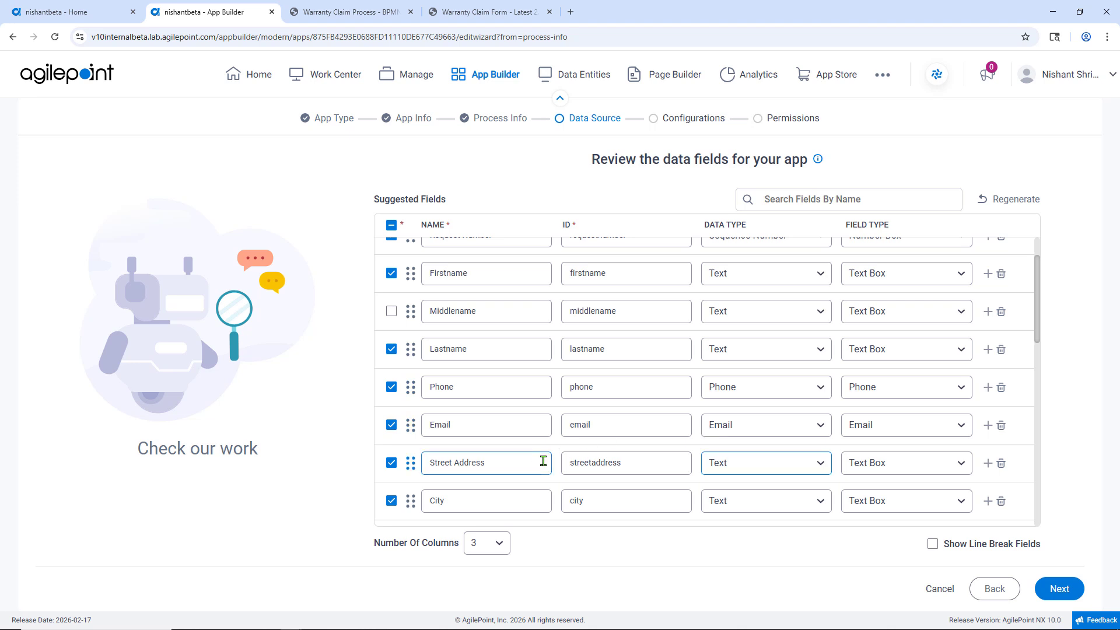
{"action": "left_click", "coordinate": [722, 465]}
{"action": "left_click", "coordinate": [751, 441]}
Step: Configure the State field with the existing United States picklist and save it
{"action": "scroll", "coordinate": [548, 451], "scroll_direction": "down", "scroll_amount": 2}
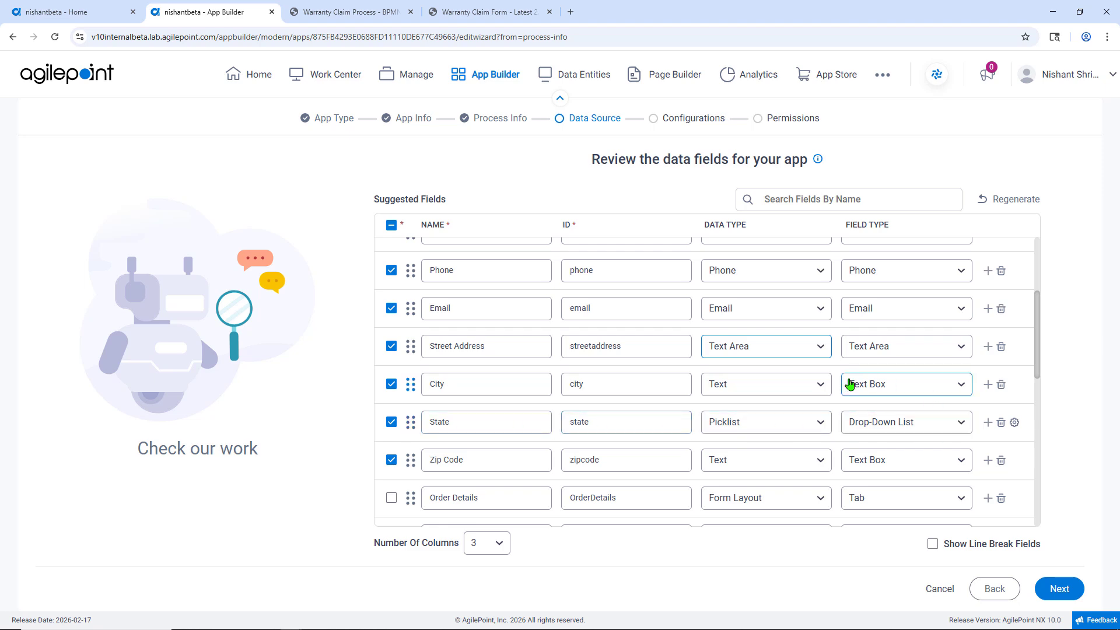
{"action": "left_click", "coordinate": [1015, 423]}
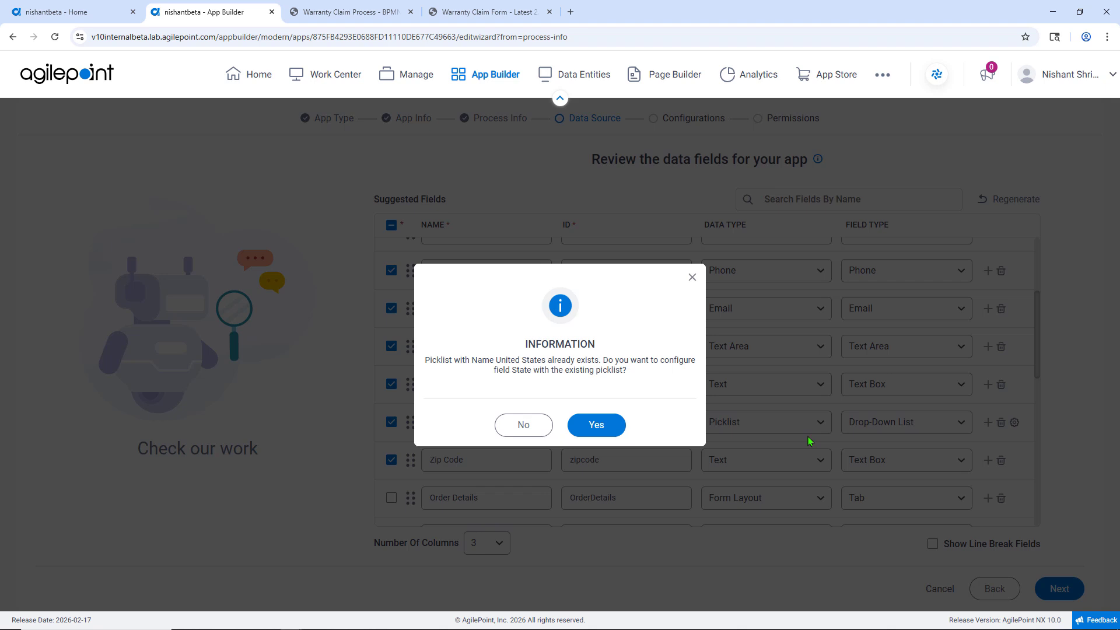
{"action": "left_click", "coordinate": [595, 425]}
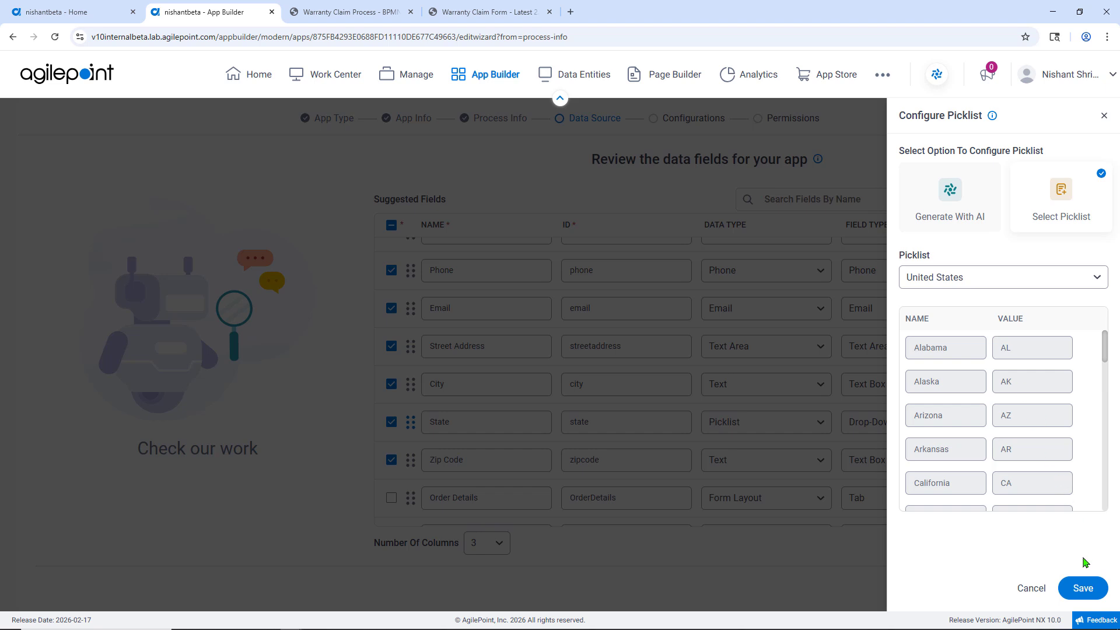
{"action": "left_click", "coordinate": [1086, 587]}
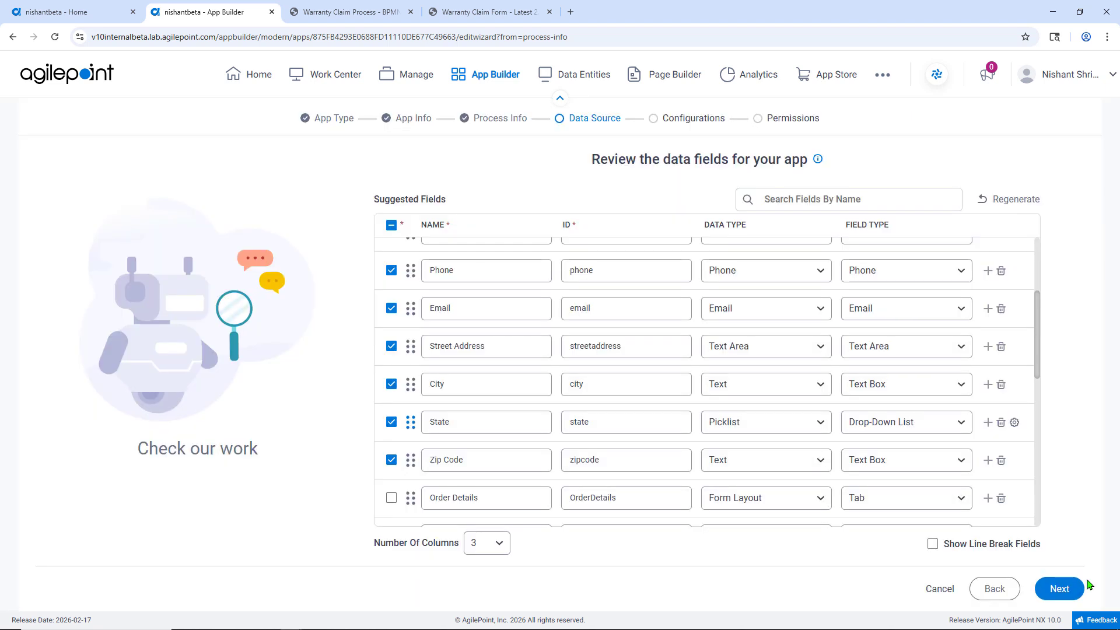
Step: Change the Zip Code field type to Postal Code
{"action": "left_click", "coordinate": [425, 463]}
{"action": "left_click", "coordinate": [896, 466]}
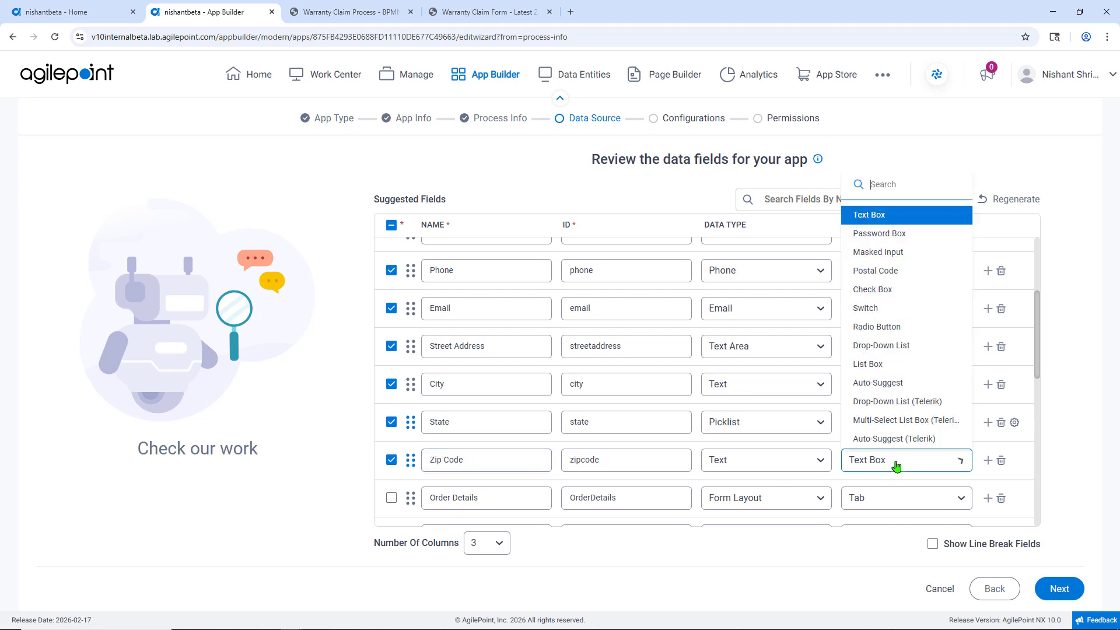
{"action": "left_click", "coordinate": [864, 271]}
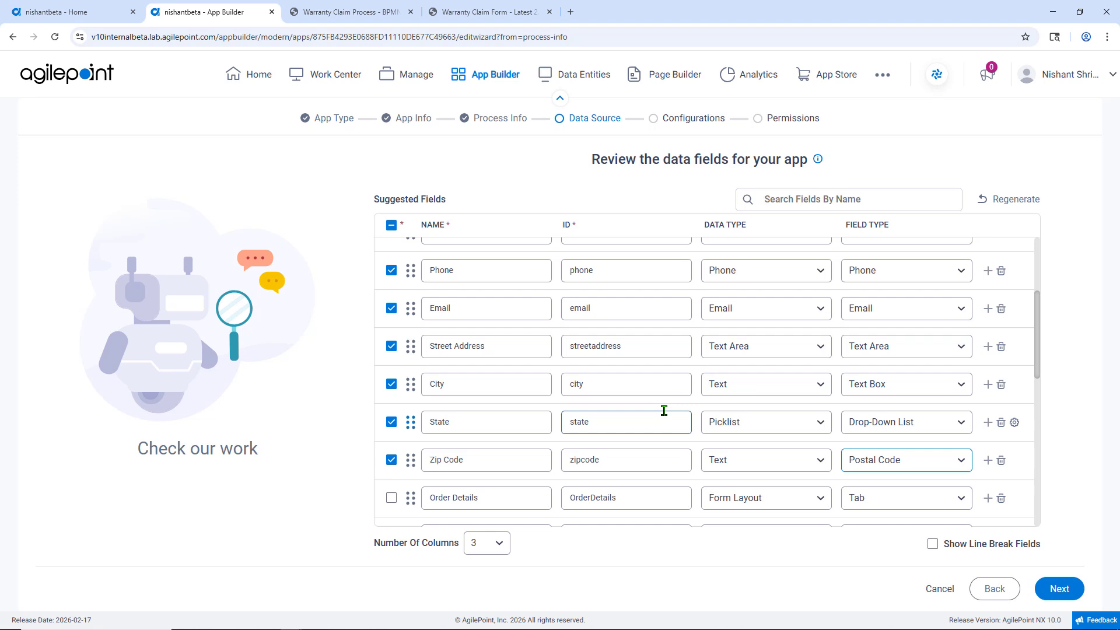
Step: Configure the Type of Damage field with its existing picklist and save it
{"action": "scroll", "coordinate": [663, 411], "scroll_direction": "down", "scroll_amount": 2}
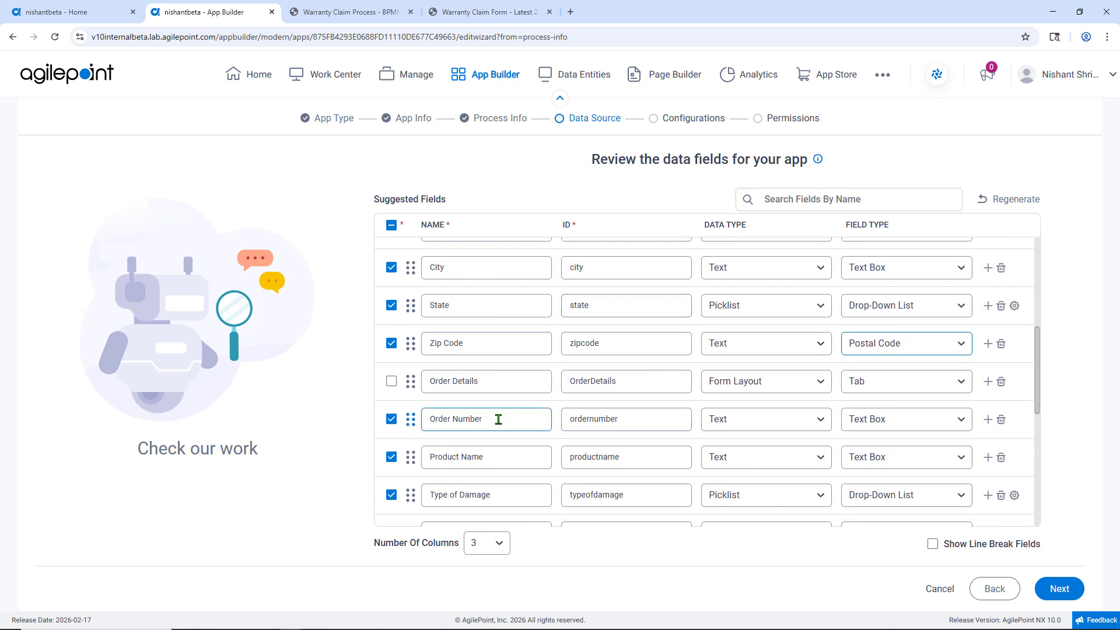
{"action": "scroll", "coordinate": [483, 425], "scroll_direction": "down", "scroll_amount": 2}
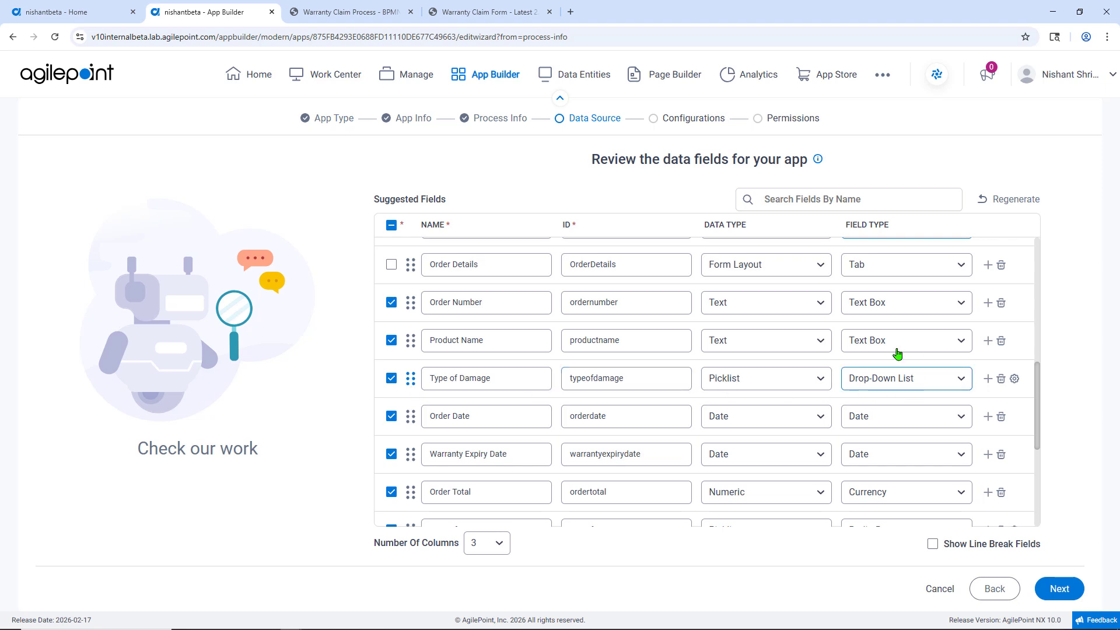
{"action": "left_click", "coordinate": [1014, 379]}
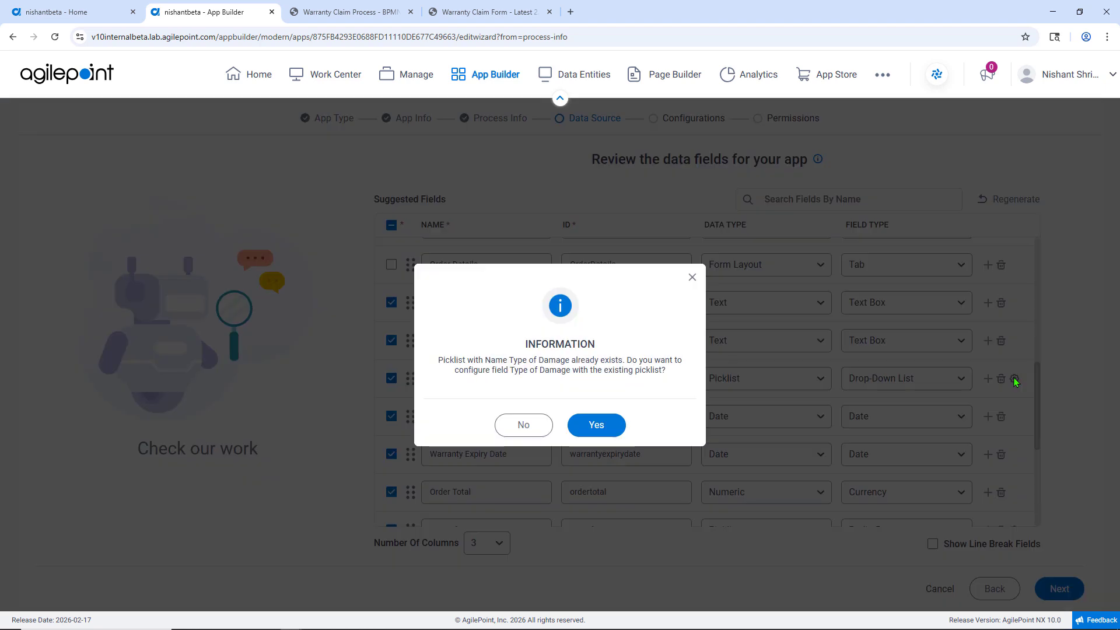
{"action": "left_click", "coordinate": [610, 430]}
{"action": "left_click", "coordinate": [1085, 588]}
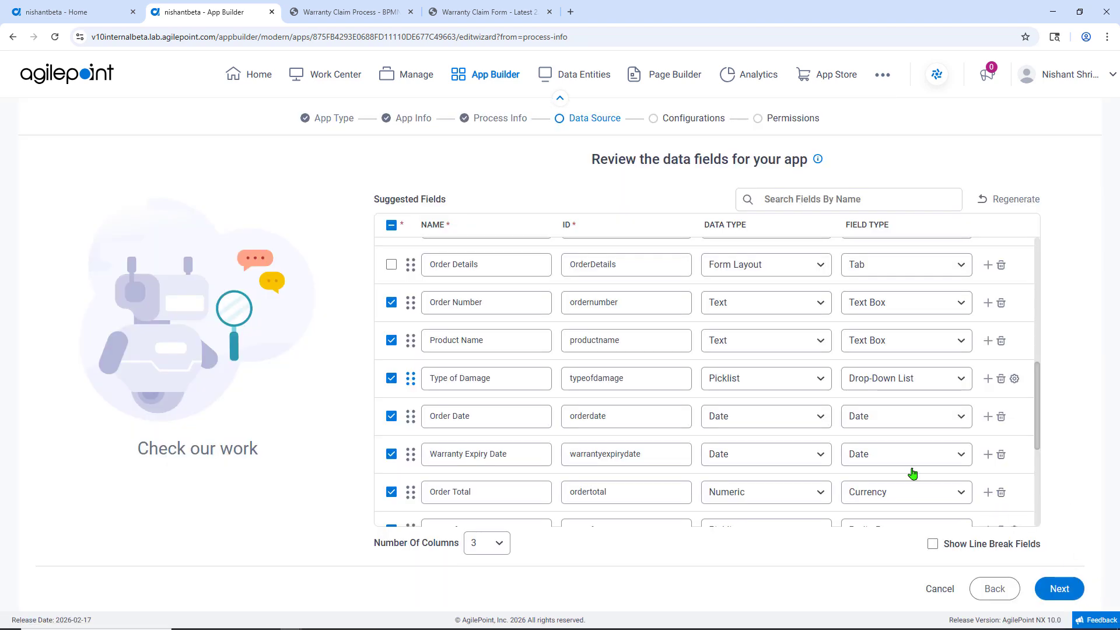
Step: Compare the warranty and purchase source fields against the form PDF in the other tab
{"action": "scroll", "coordinate": [570, 453], "scroll_direction": "down", "scroll_amount": 2}
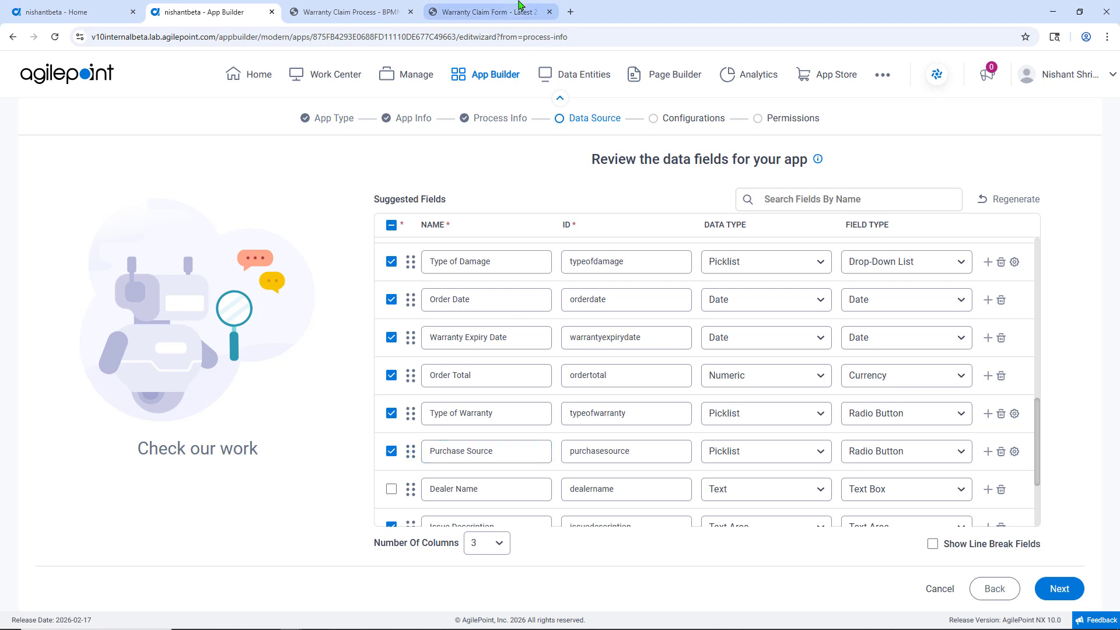
{"action": "left_click", "coordinate": [510, 14]}
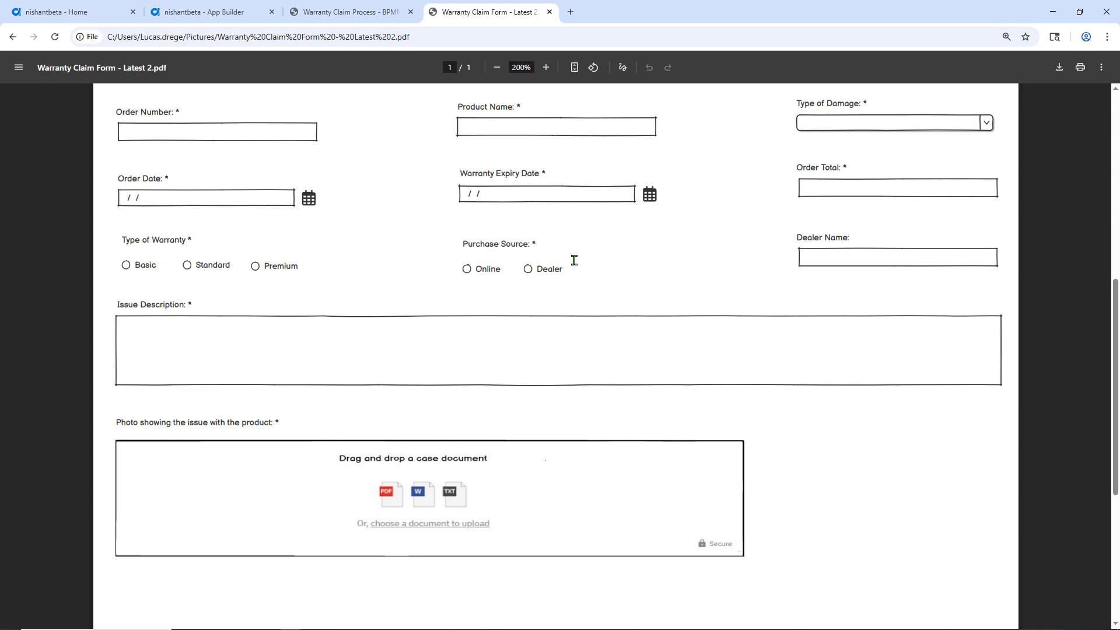
{"action": "left_click", "coordinate": [222, 8]}
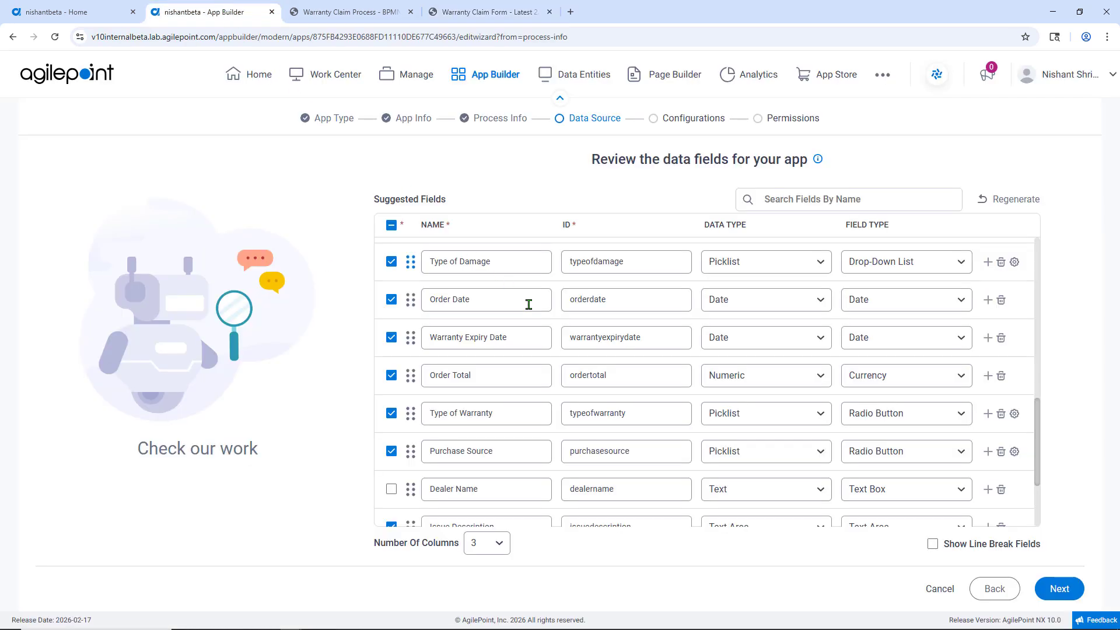
Step: Configure the Type of Warranty field with its existing Basic, Standard, Premium picklist and save it
{"action": "left_click", "coordinate": [1014, 414]}
{"action": "left_click", "coordinate": [601, 425]}
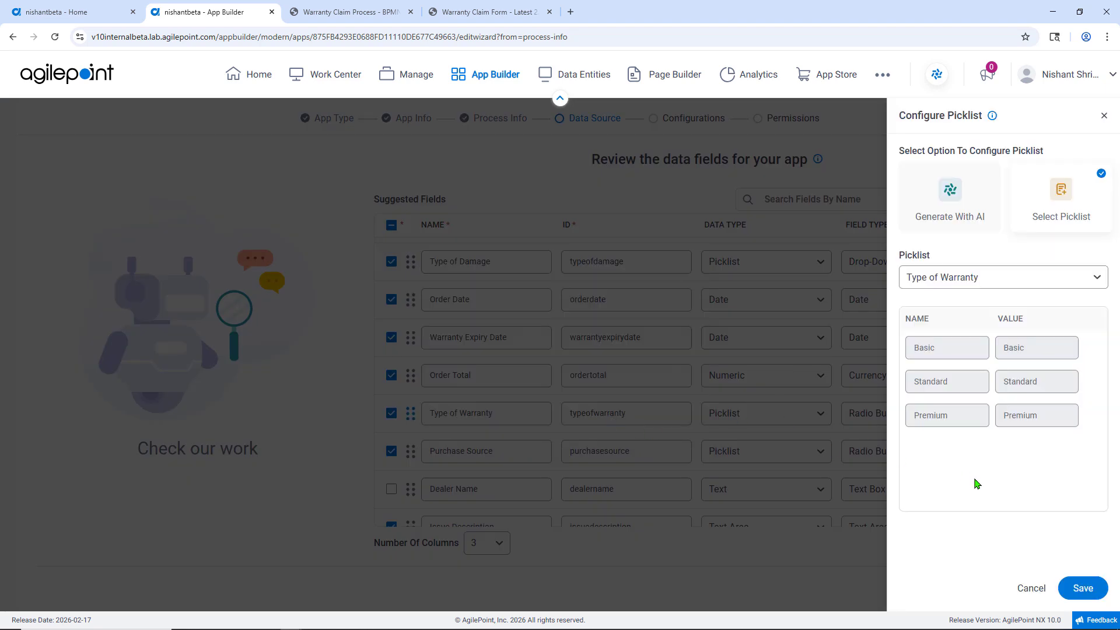
{"action": "left_click", "coordinate": [1081, 586]}
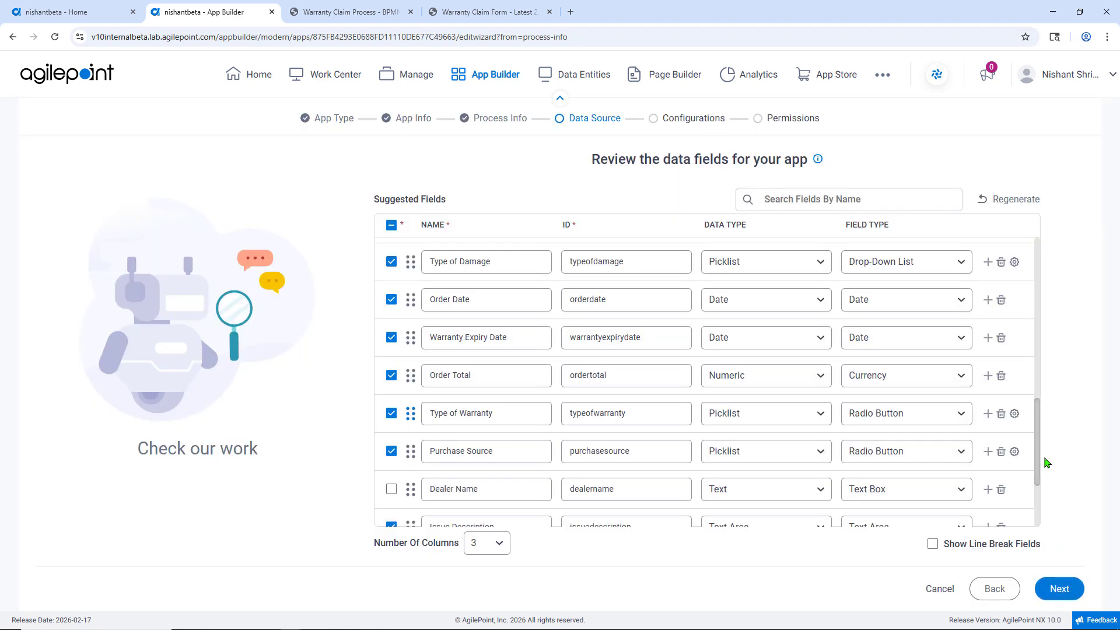
Step: Configure the Purchase Source field with its existing picklist and save it
{"action": "left_click", "coordinate": [1015, 452]}
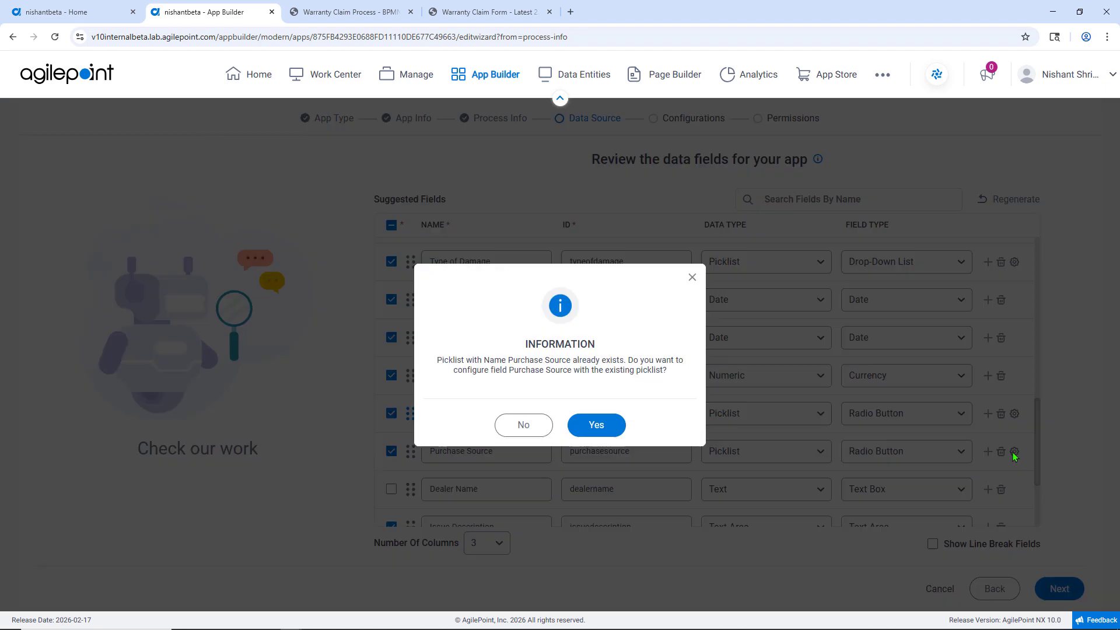
{"action": "left_click", "coordinate": [601, 425]}
{"action": "left_click", "coordinate": [1081, 588]}
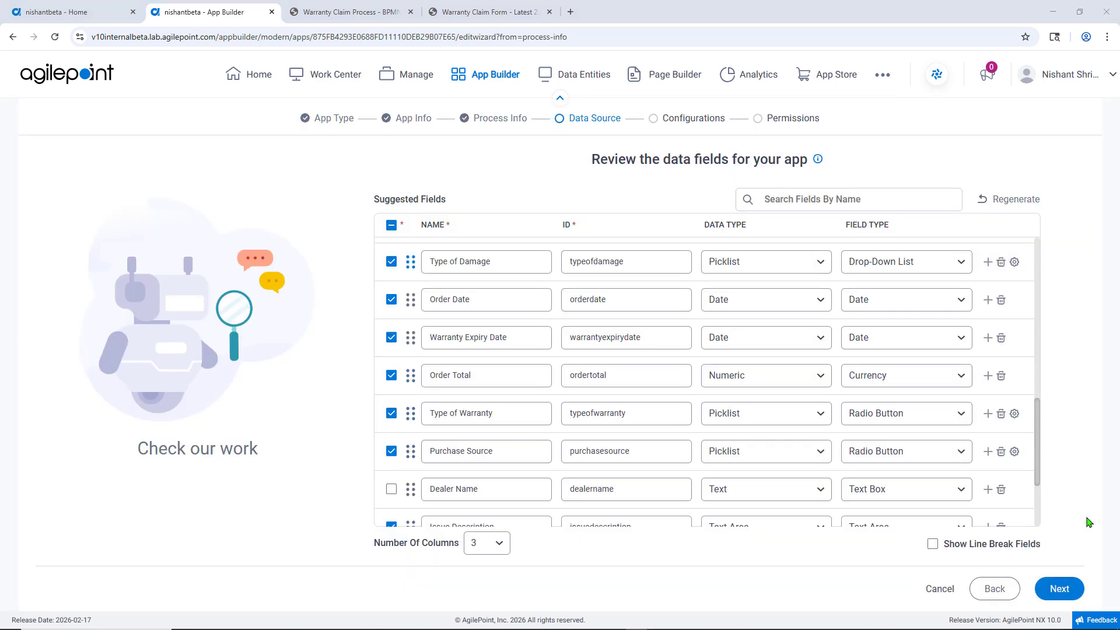
Step: Open the Comments field's child entity field settings and save them
{"action": "left_click_drag", "start_coordinate": [1037, 474], "coordinate": [1041, 537]}
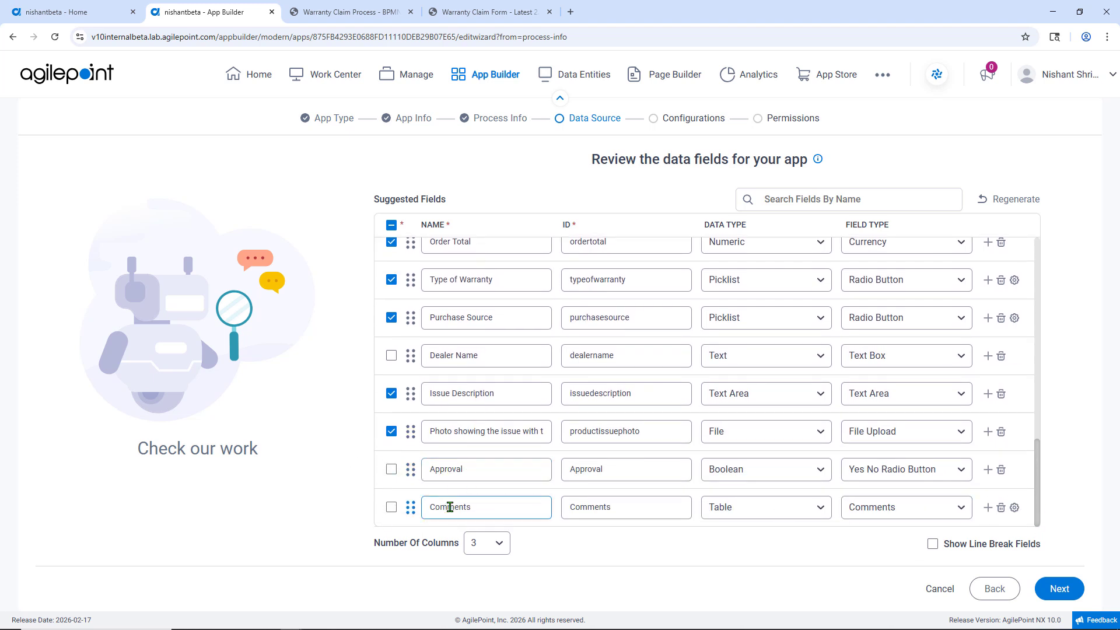
{"action": "left_click", "coordinate": [1015, 509]}
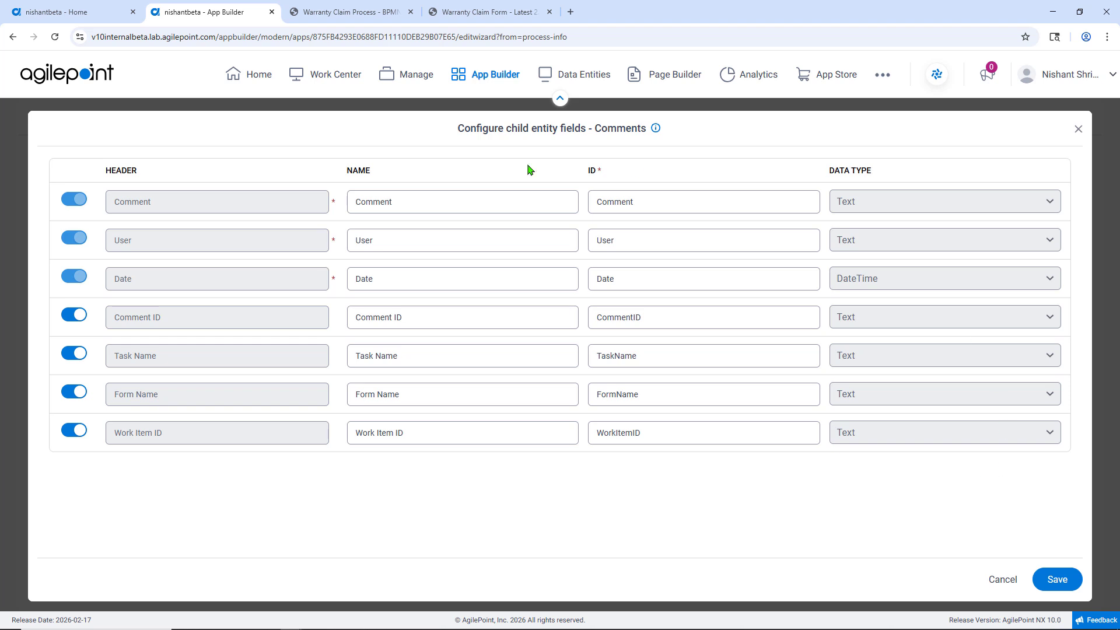
{"action": "left_click", "coordinate": [1057, 581]}
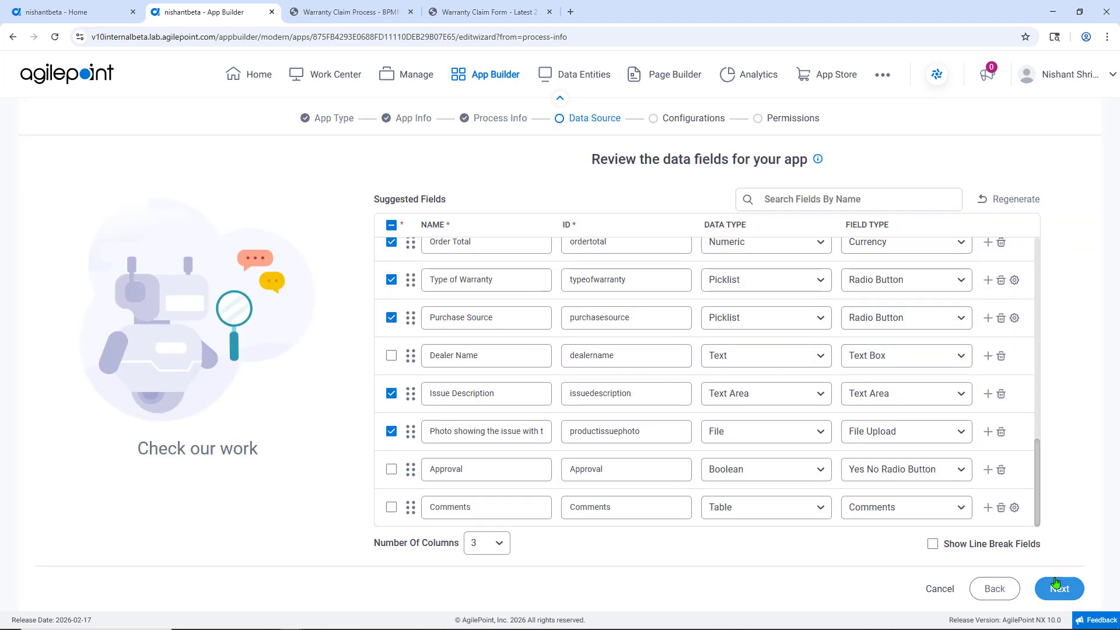
Step: Turn on Show Line Break Fields and continue to the primary entity setup
{"action": "left_click", "coordinate": [934, 544]}
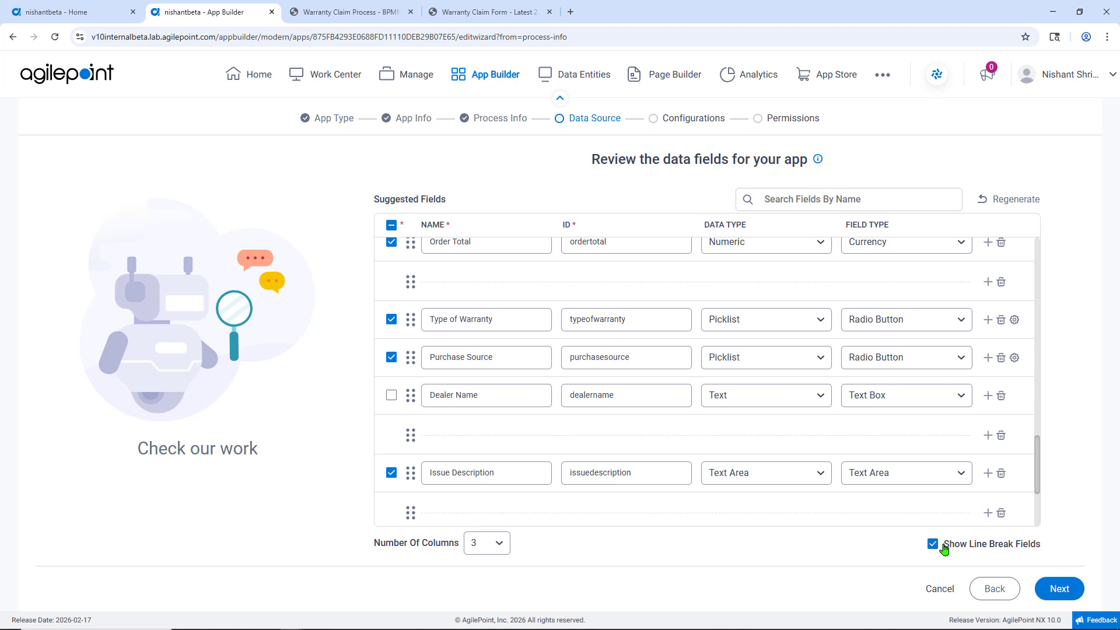
{"action": "left_click", "coordinate": [1055, 592]}
{"action": "left_click", "coordinate": [700, 393]}
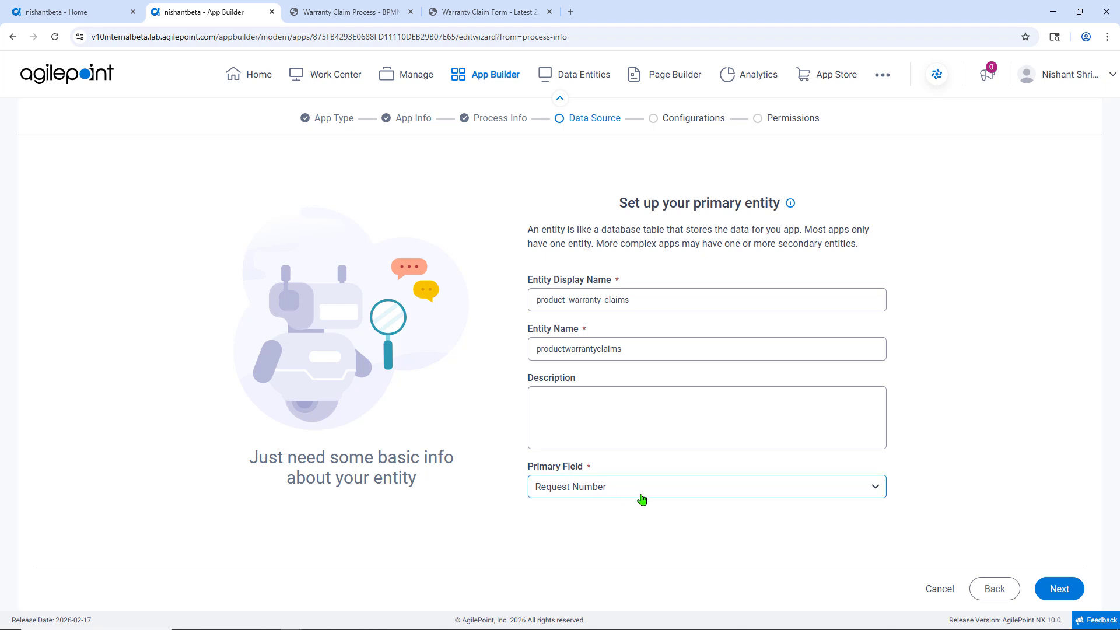
Step: Accept the primary entity and set up the Comments secondary entity with parent primary field ID and child field display name Record ID
{"action": "left_click", "coordinate": [1060, 589]}
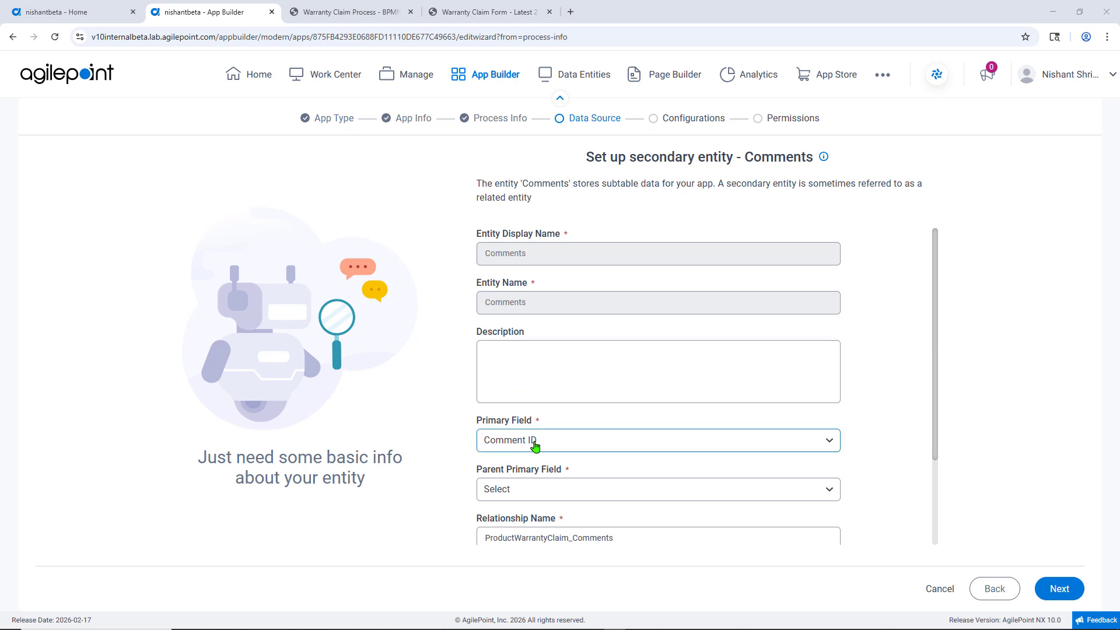
{"action": "left_click", "coordinate": [524, 492]}
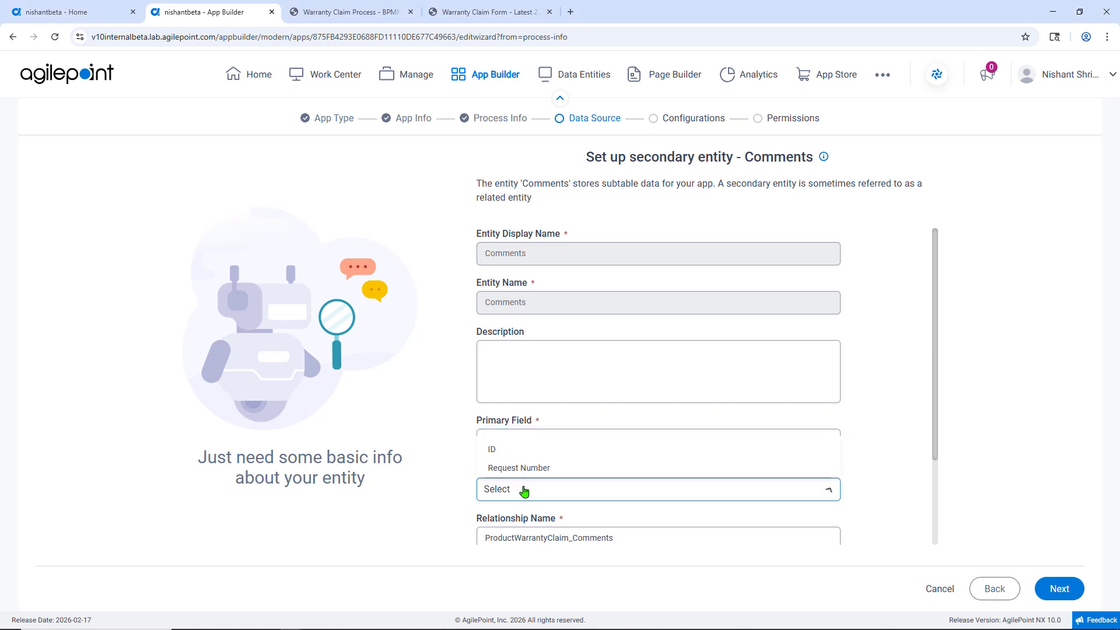
{"action": "left_click", "coordinate": [519, 453]}
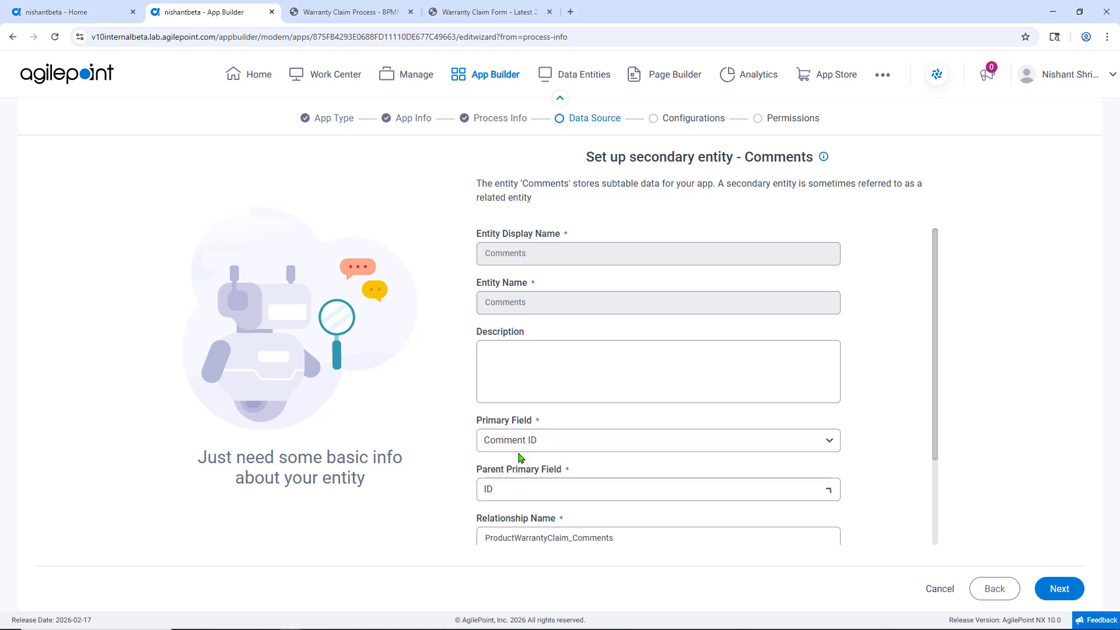
{"action": "left_click", "coordinate": [607, 458]}
{"action": "scroll", "coordinate": [603, 459], "scroll_direction": "down", "scroll_amount": 2}
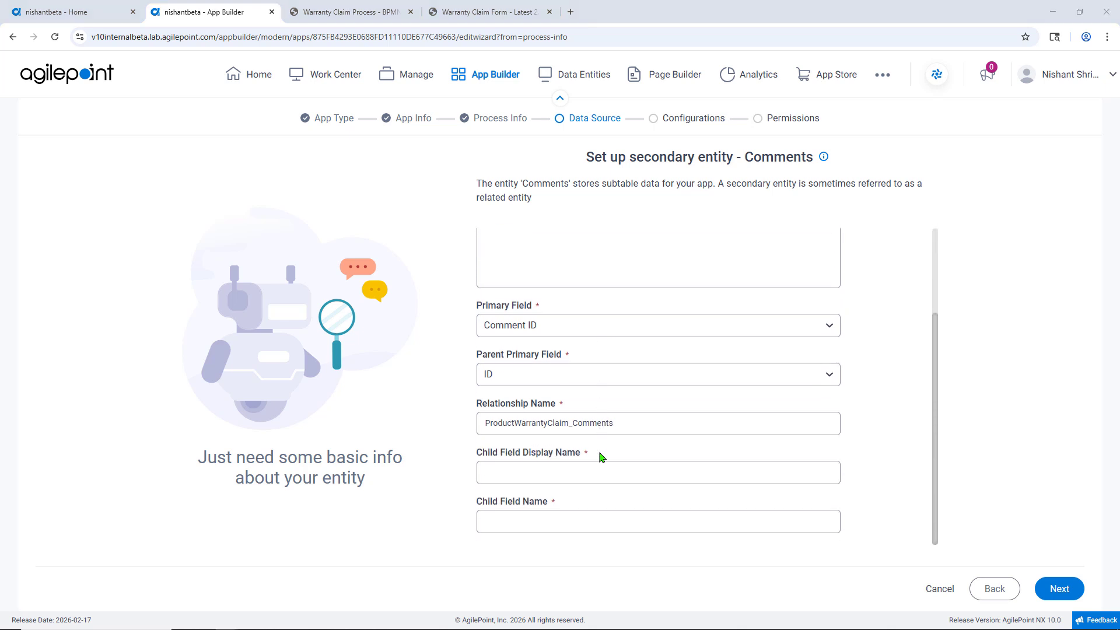
{"action": "left_click", "coordinate": [575, 471]}
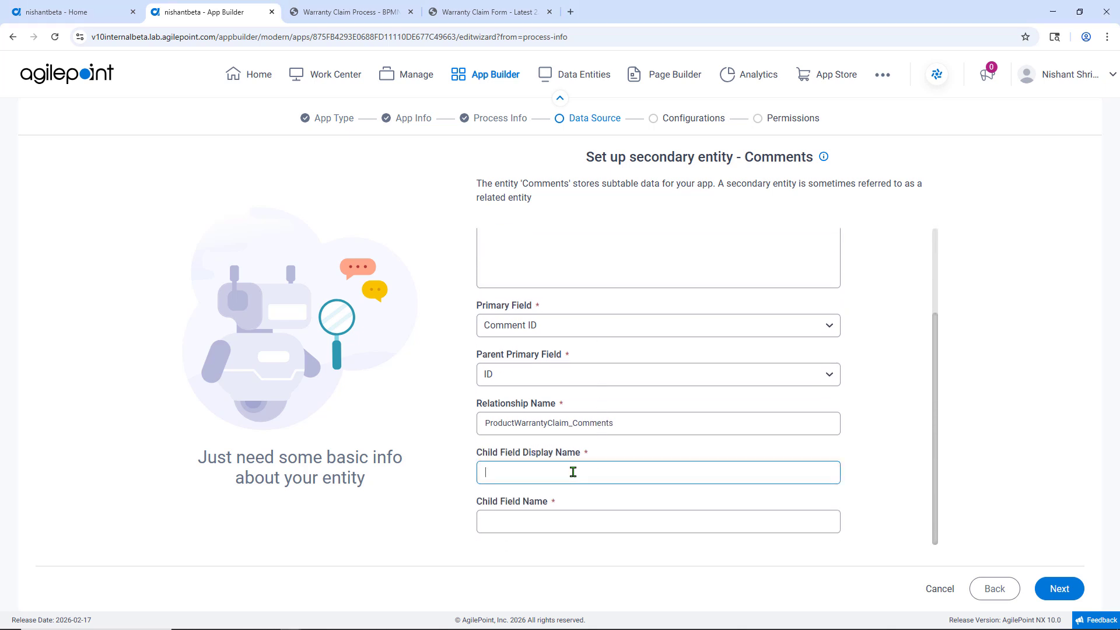
{"action": "type", "text": "Record ID"}
{"action": "left_click", "coordinate": [1054, 591]}
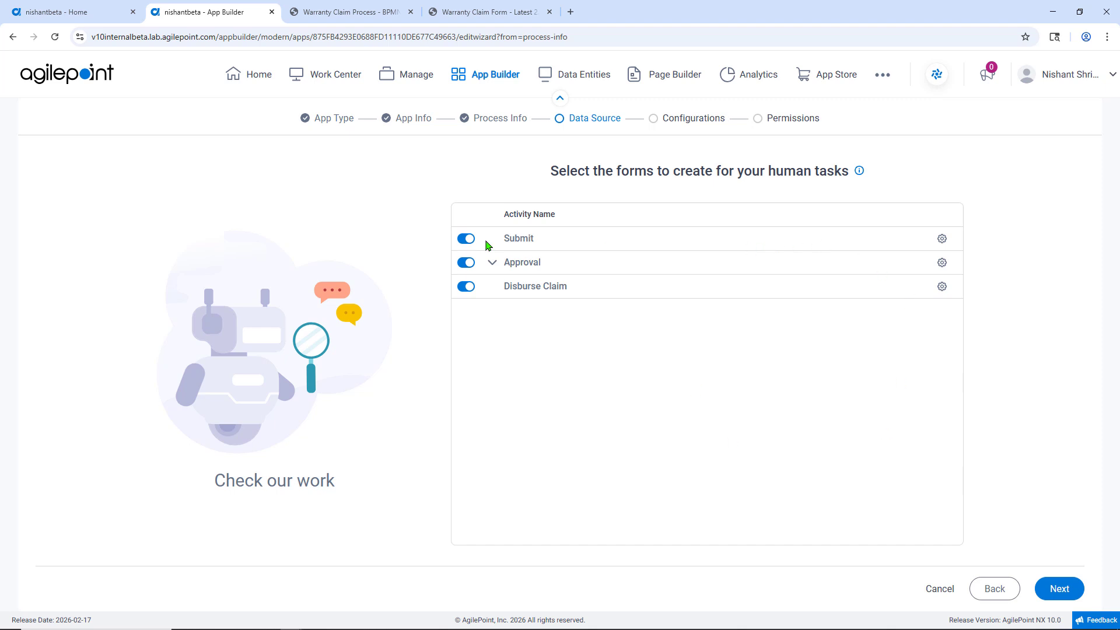
Step: Open the Submit task's form field configuration, review its fields and save it
{"action": "left_click", "coordinate": [942, 239]}
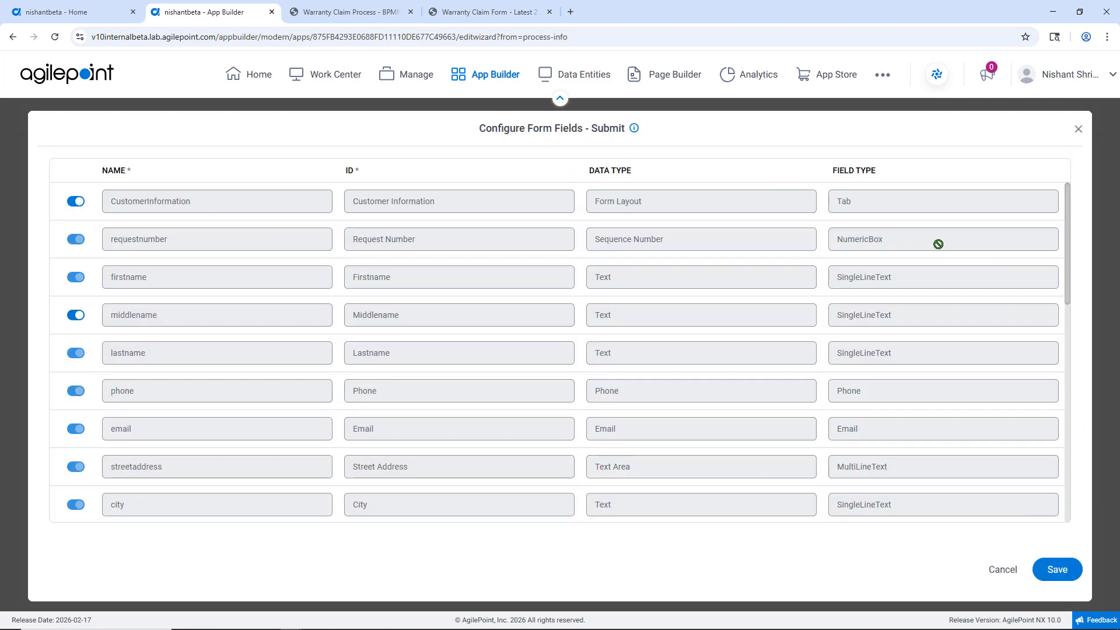
{"action": "scroll", "coordinate": [381, 304], "scroll_direction": "down", "scroll_amount": 10}
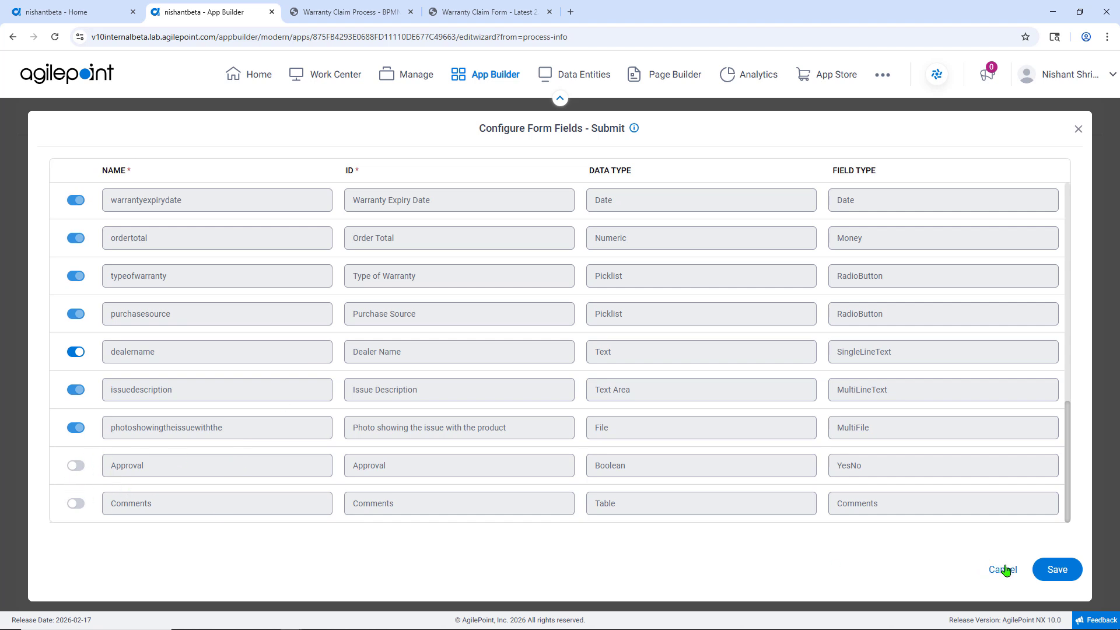
{"action": "left_click", "coordinate": [1056, 571]}
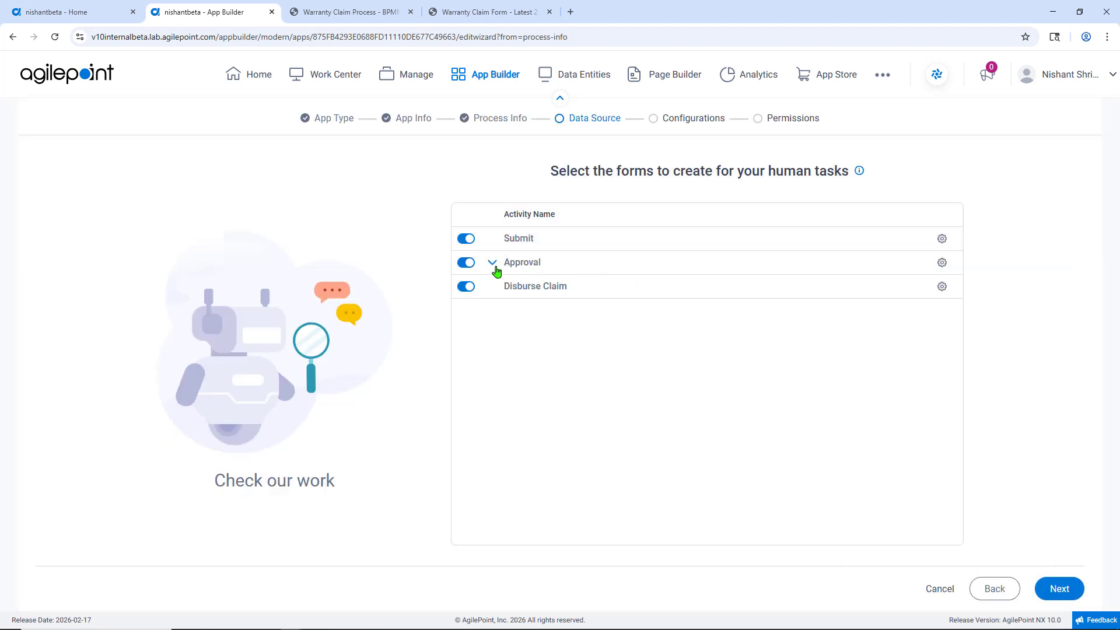
Step: Review and save the Approval task's form fields, then expand its approval and comments field details
{"action": "left_click", "coordinate": [941, 263]}
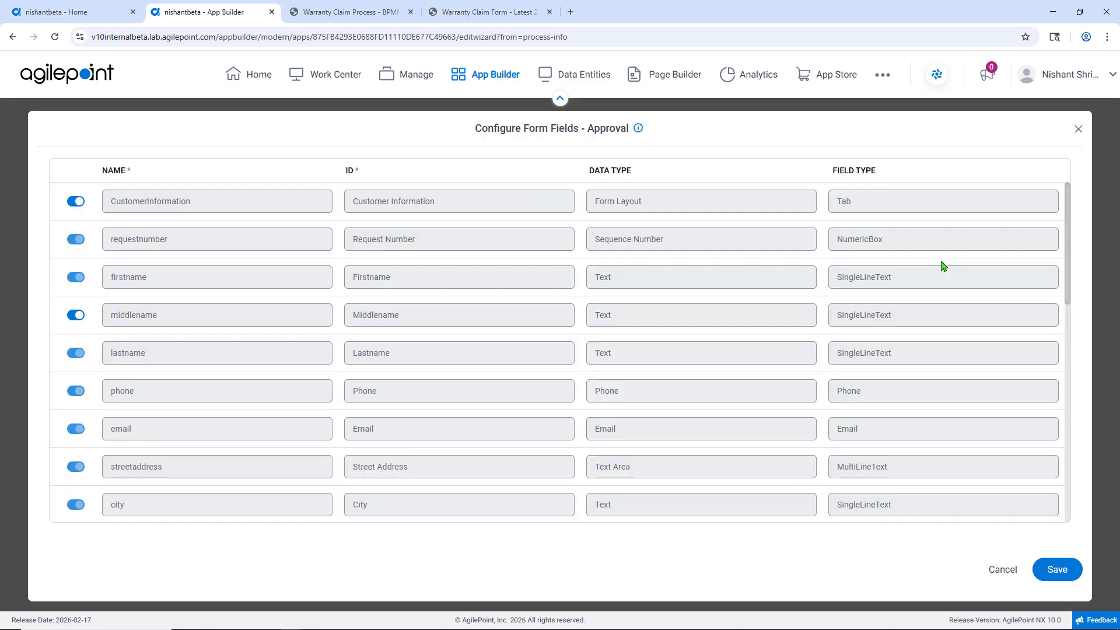
{"action": "scroll", "coordinate": [885, 274], "scroll_direction": "down", "scroll_amount": 10}
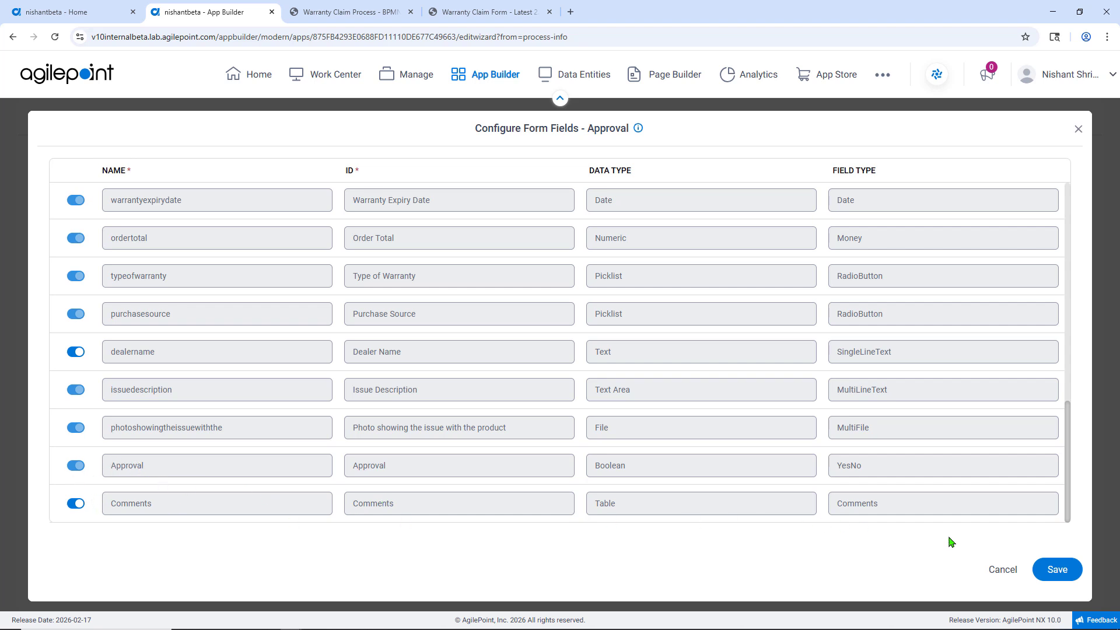
{"action": "left_click", "coordinate": [1056, 569]}
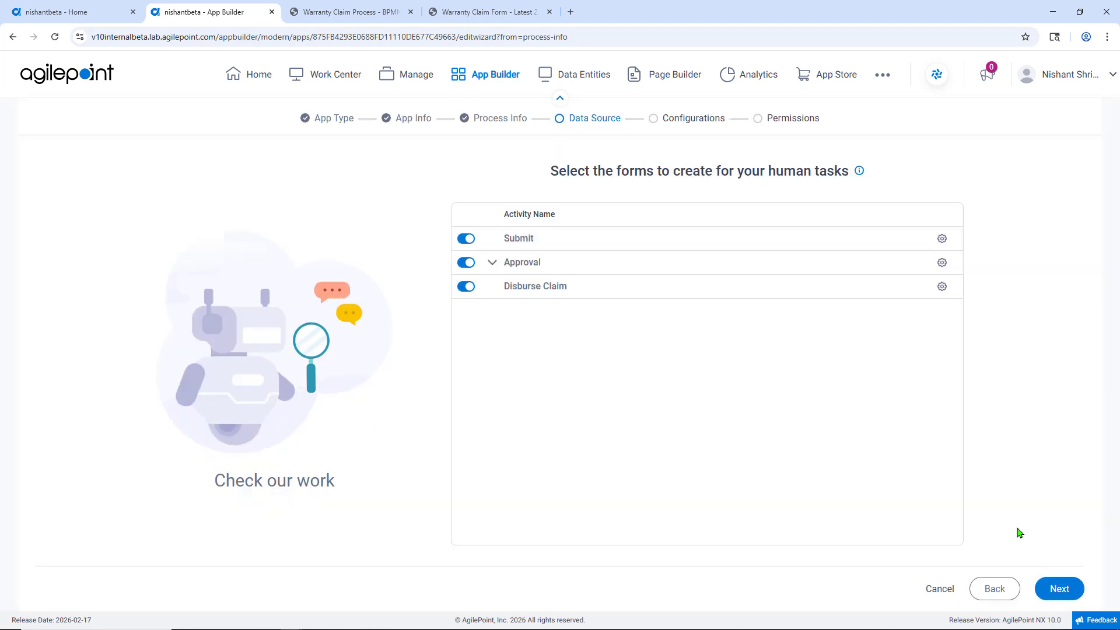
{"action": "left_click", "coordinate": [492, 263]}
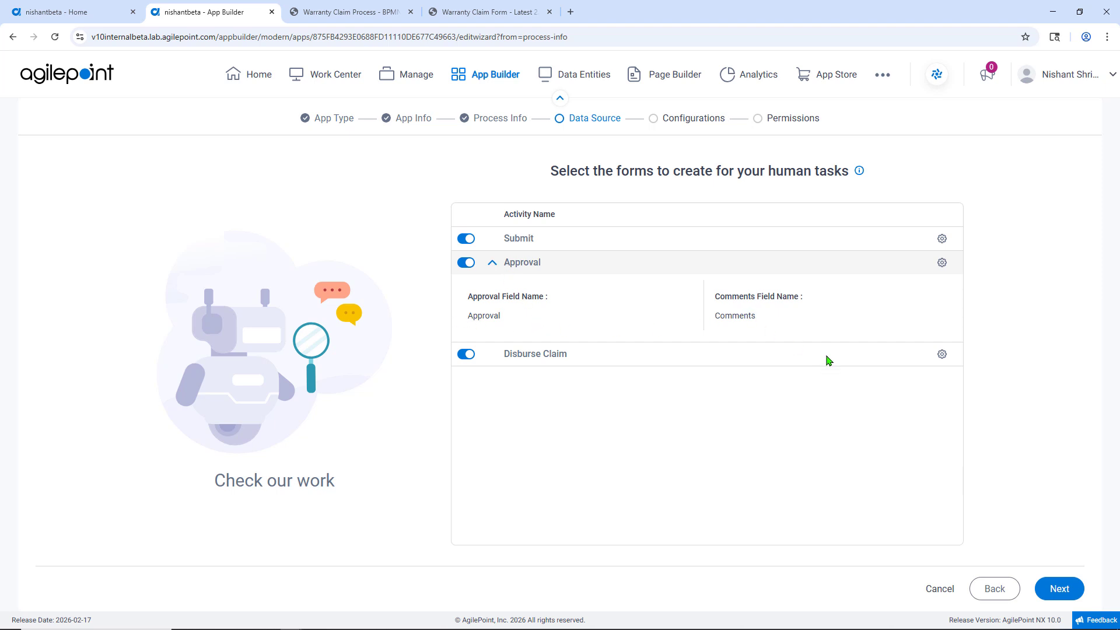
Step: Open the Disburse Claim task's form field configuration, review its fields and save it
{"action": "left_click", "coordinate": [942, 354]}
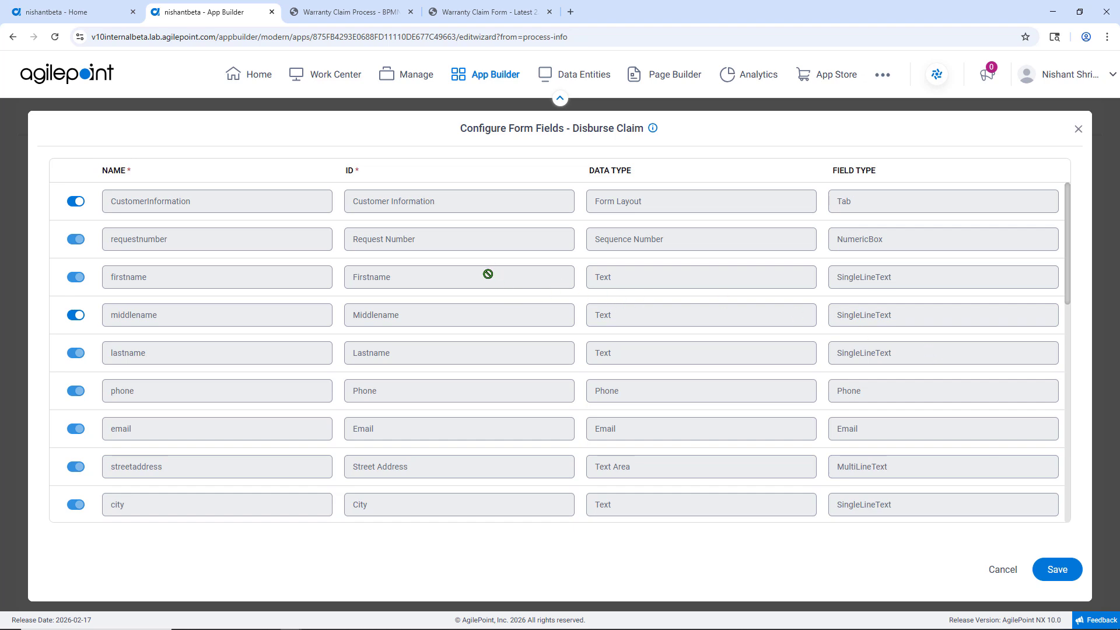
{"action": "scroll", "coordinate": [489, 274], "scroll_direction": "down", "scroll_amount": 10}
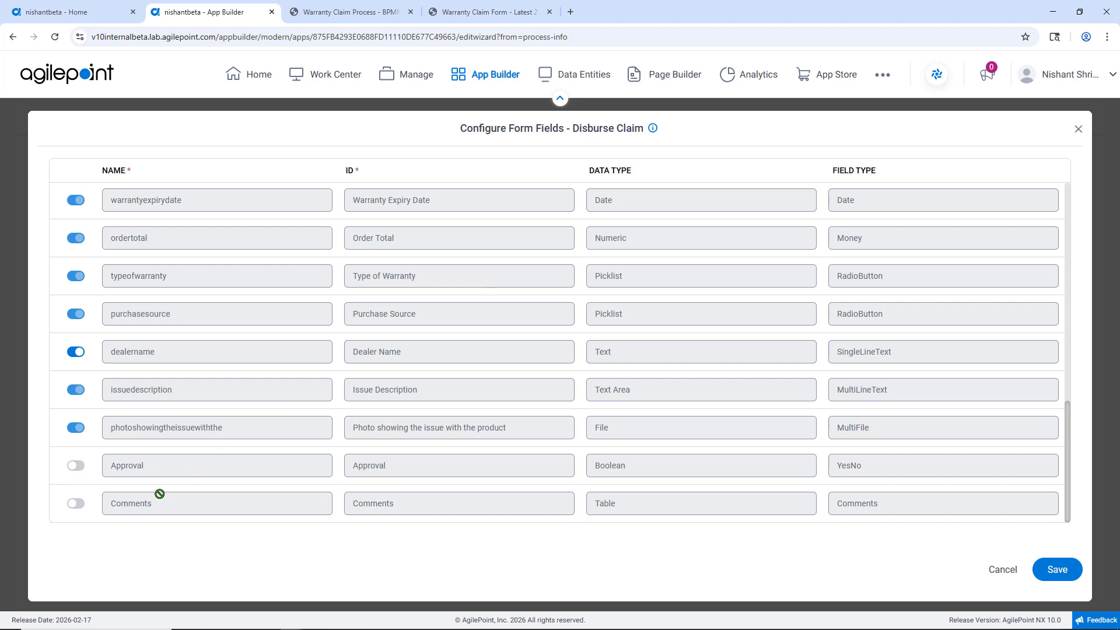
{"action": "left_click", "coordinate": [1055, 570]}
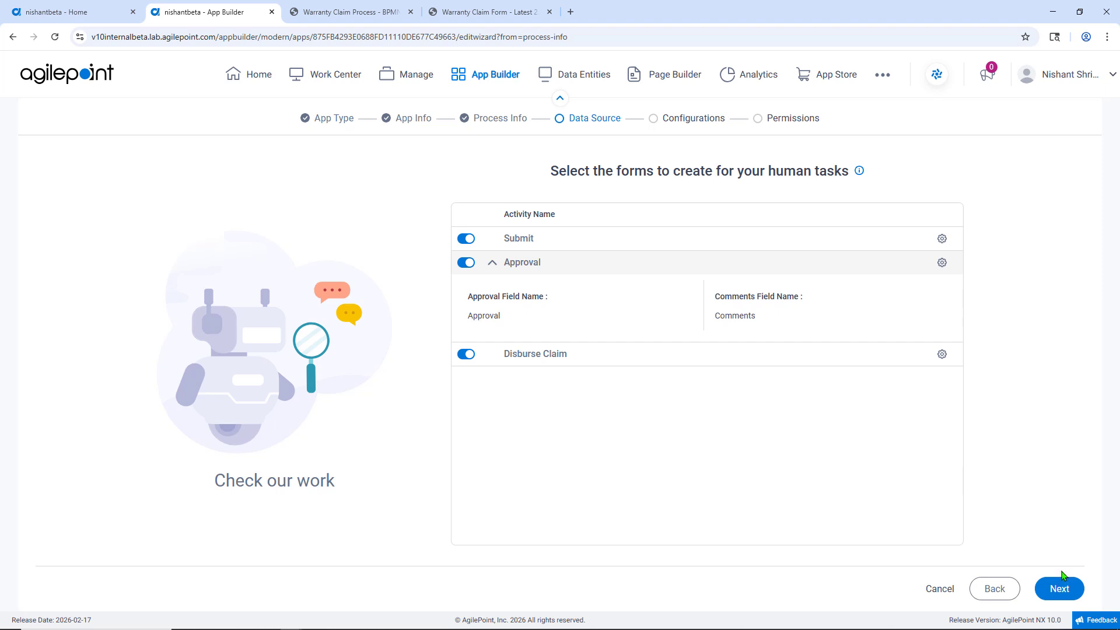
Step: Continue past the Configurations and Permissions pages to generate the app
{"action": "left_click", "coordinate": [1059, 589]}
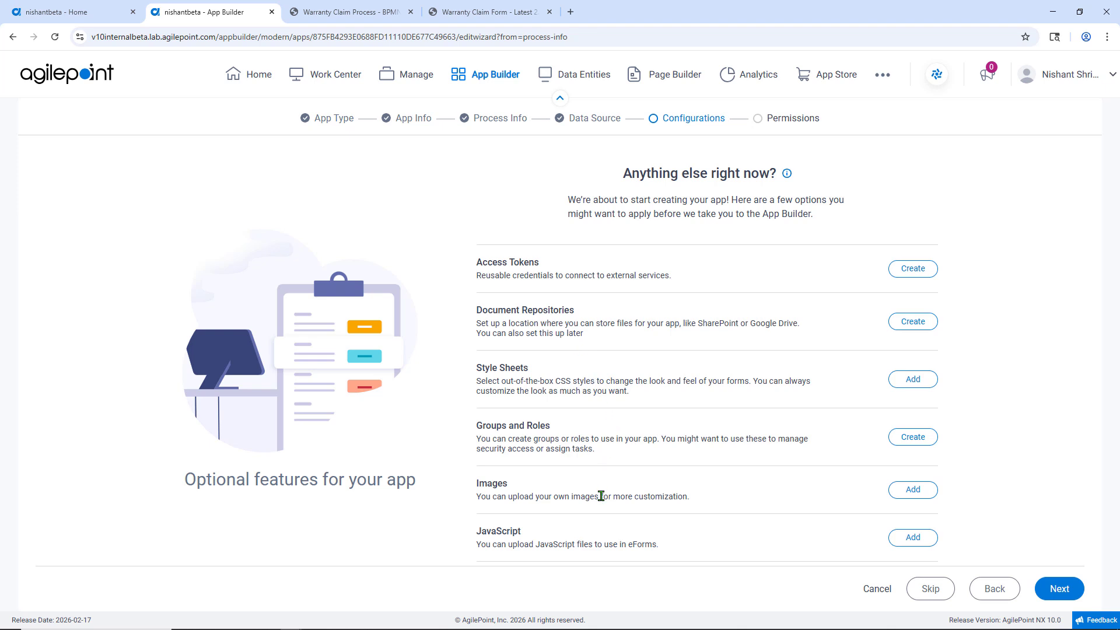
{"action": "left_click", "coordinate": [1066, 590]}
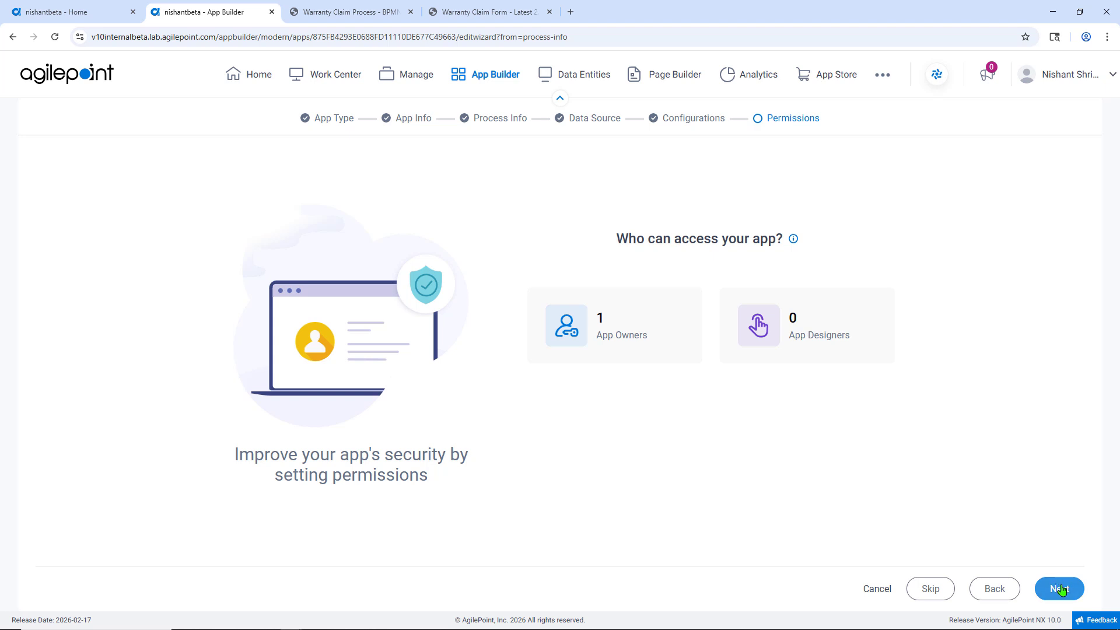
{"action": "left_click", "coordinate": [1061, 590]}
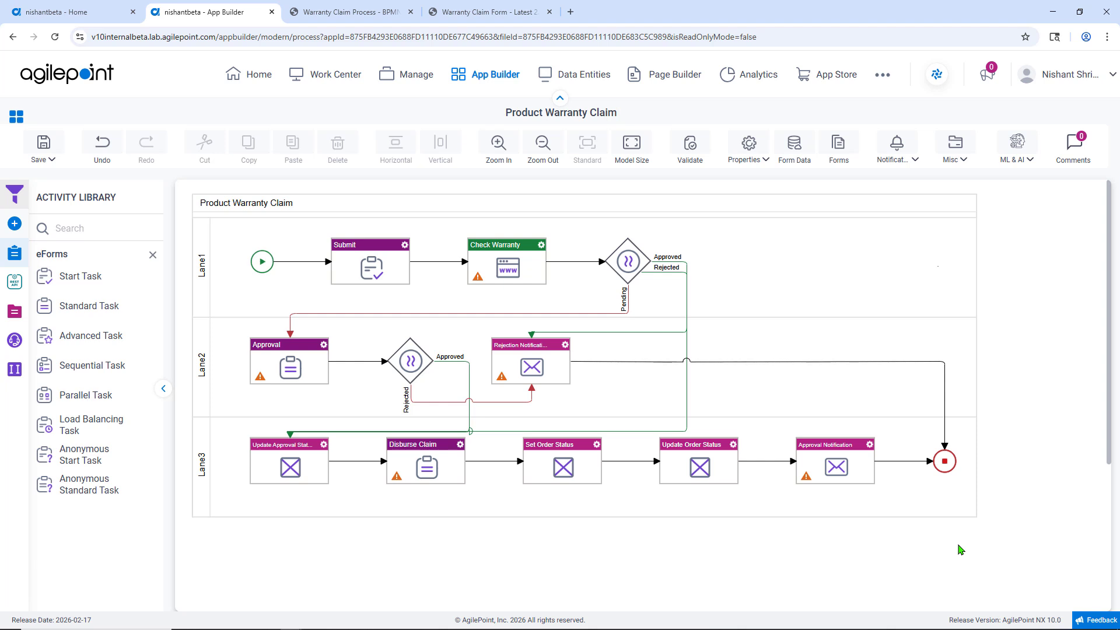
Step: Open the Submit activity's eForm and preview it live, checking the State drop-down options
{"action": "left_click", "coordinate": [404, 246]}
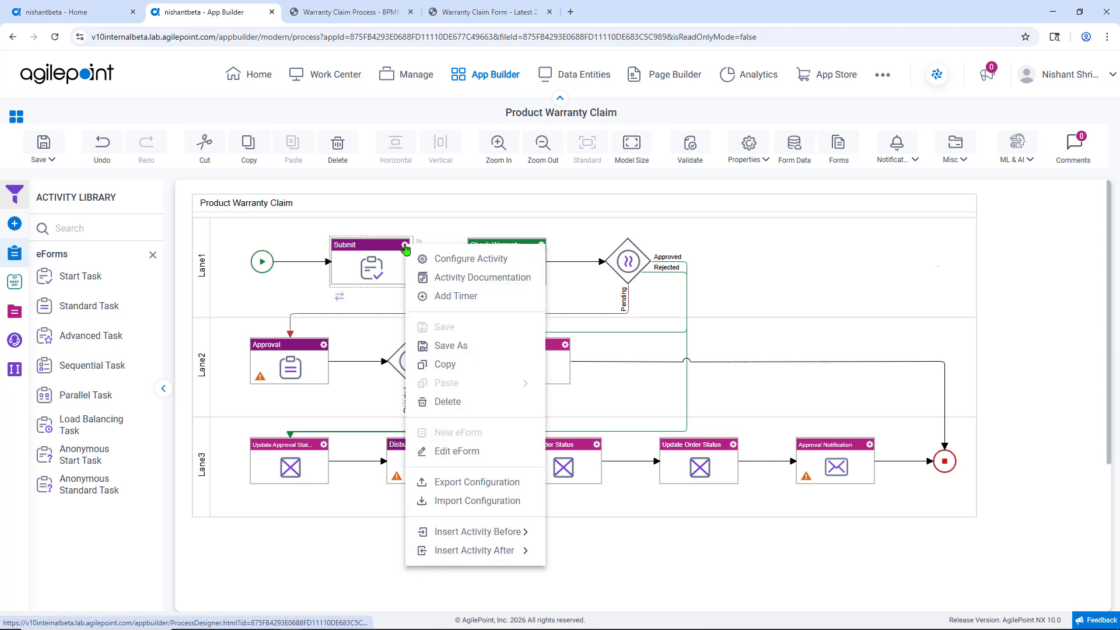
{"action": "left_click", "coordinate": [469, 453]}
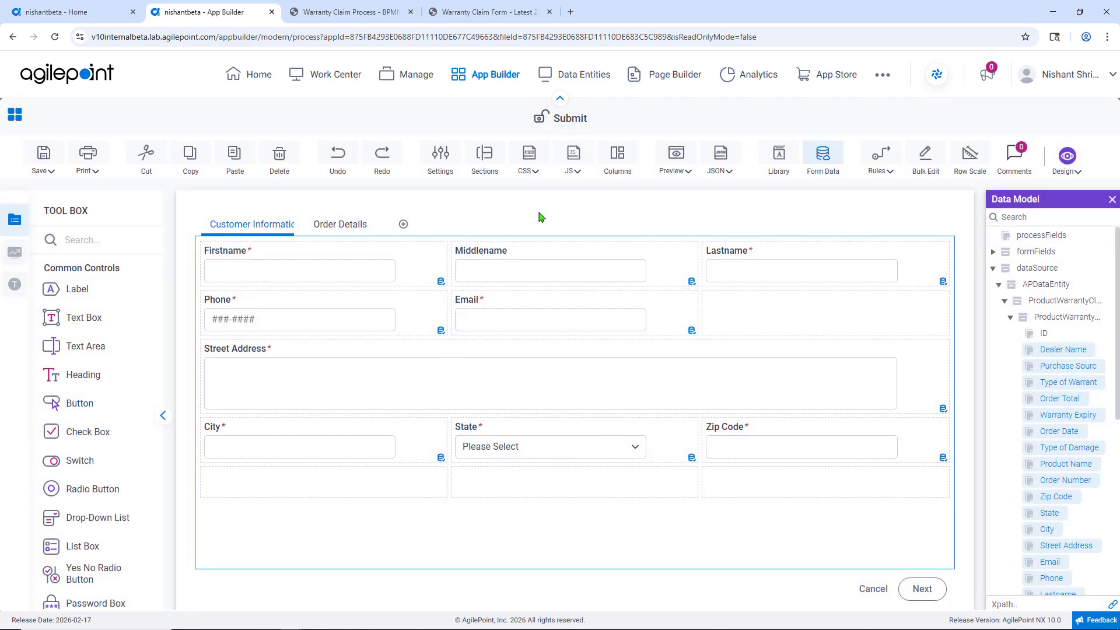
{"action": "left_click", "coordinate": [675, 169]}
{"action": "left_click", "coordinate": [675, 191]}
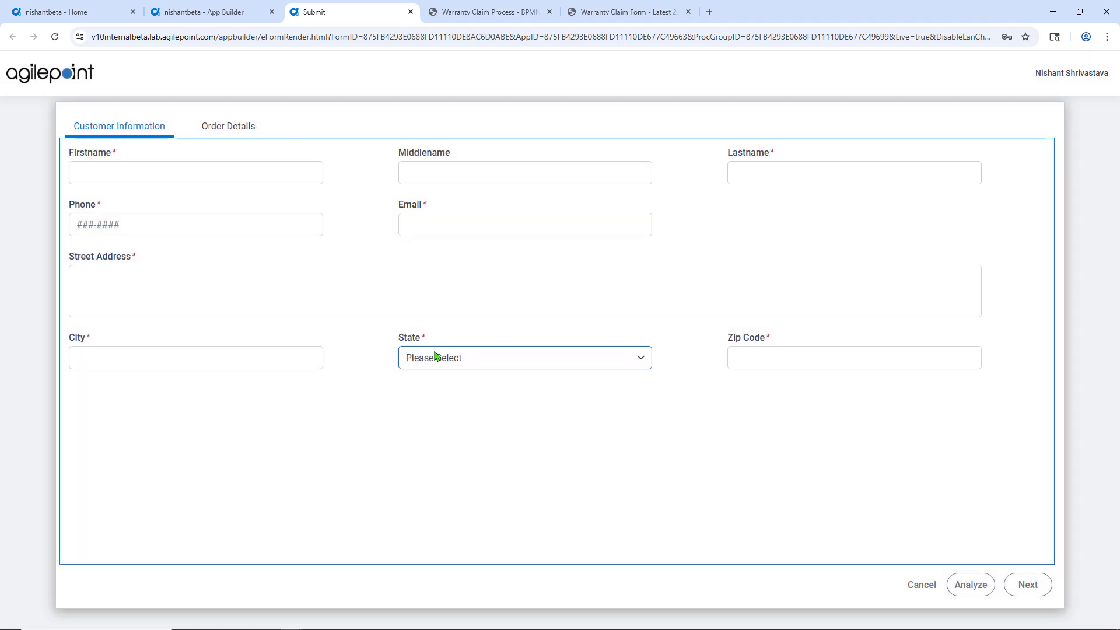
{"action": "left_click", "coordinate": [528, 365]}
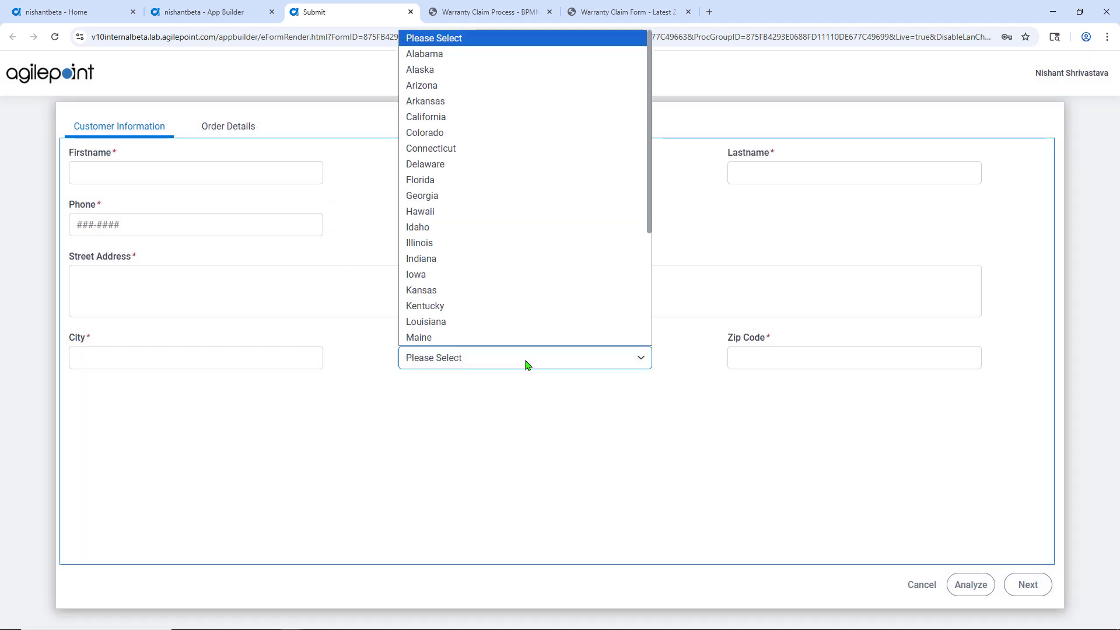
{"action": "left_click", "coordinate": [583, 462]}
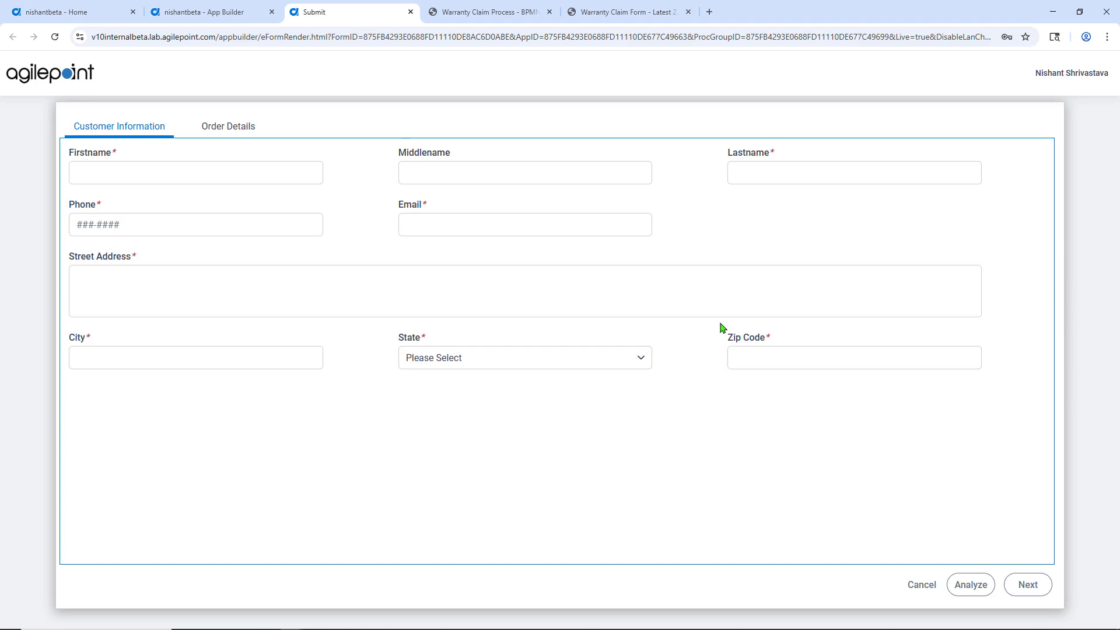
Step: Return to the process and preview the Approval activity's eForm, checking its Order Details tab
{"action": "left_click", "coordinate": [410, 12]}
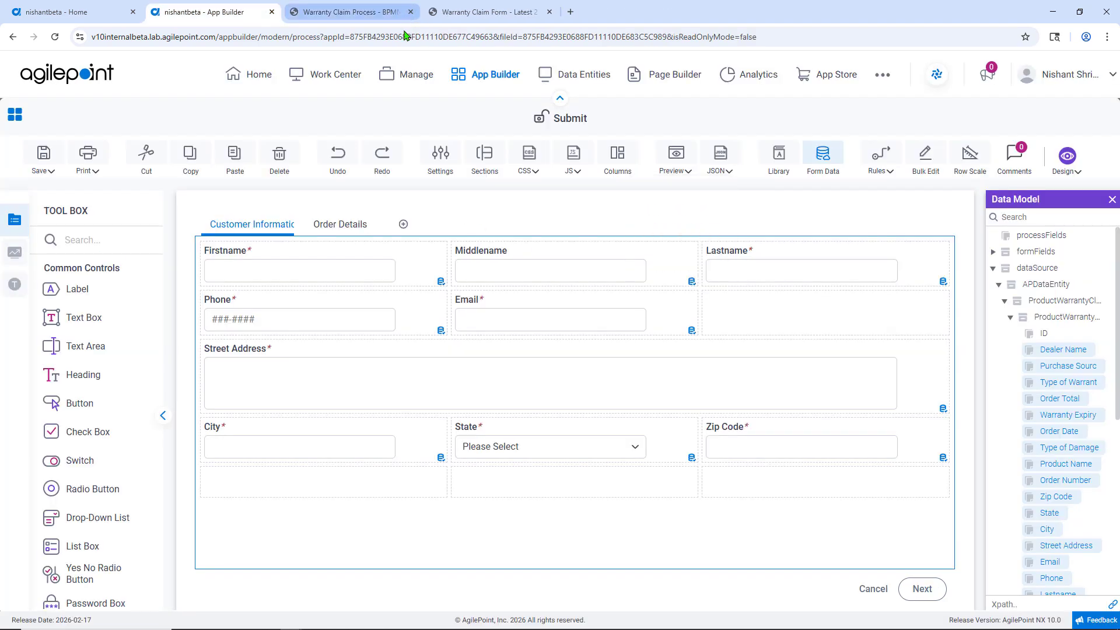
{"action": "left_click", "coordinate": [11, 126]}
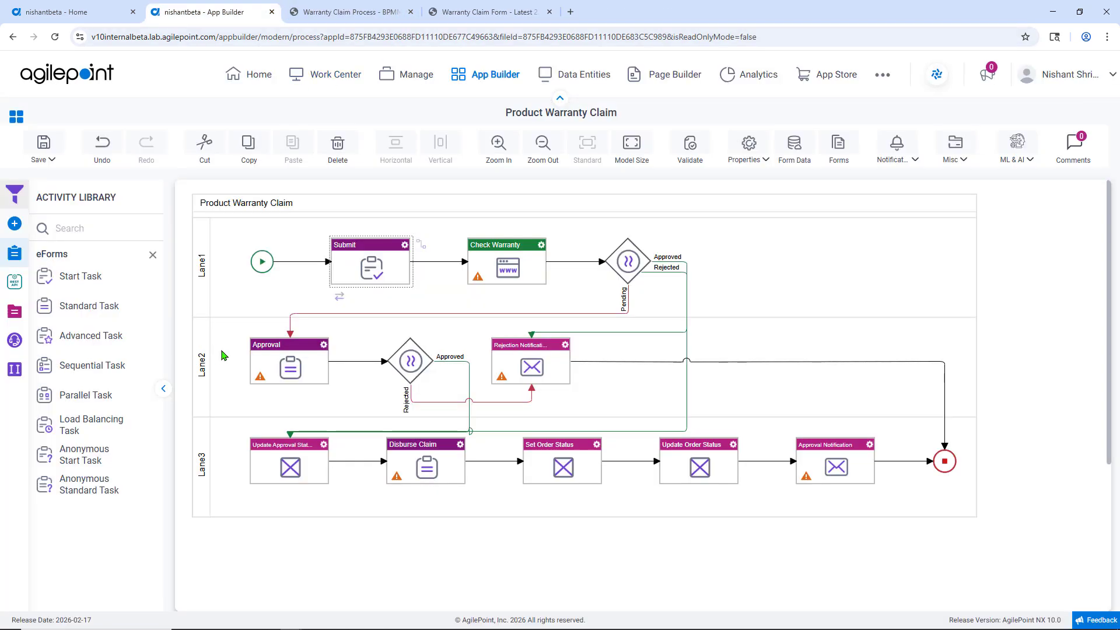
{"action": "right_click", "coordinate": [318, 350]}
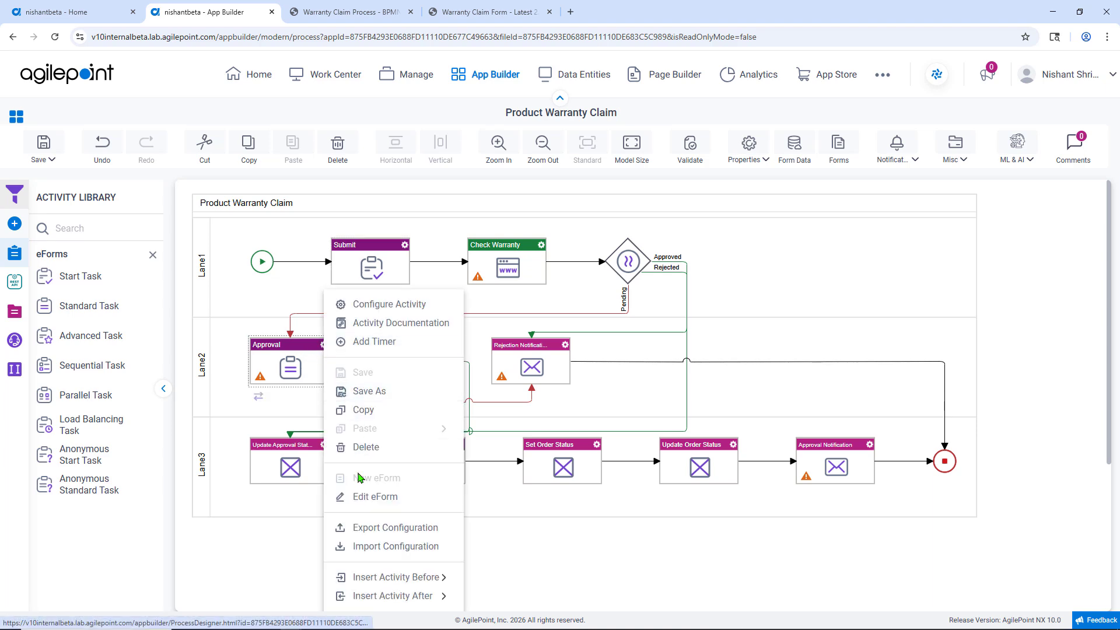
{"action": "left_click", "coordinate": [360, 499]}
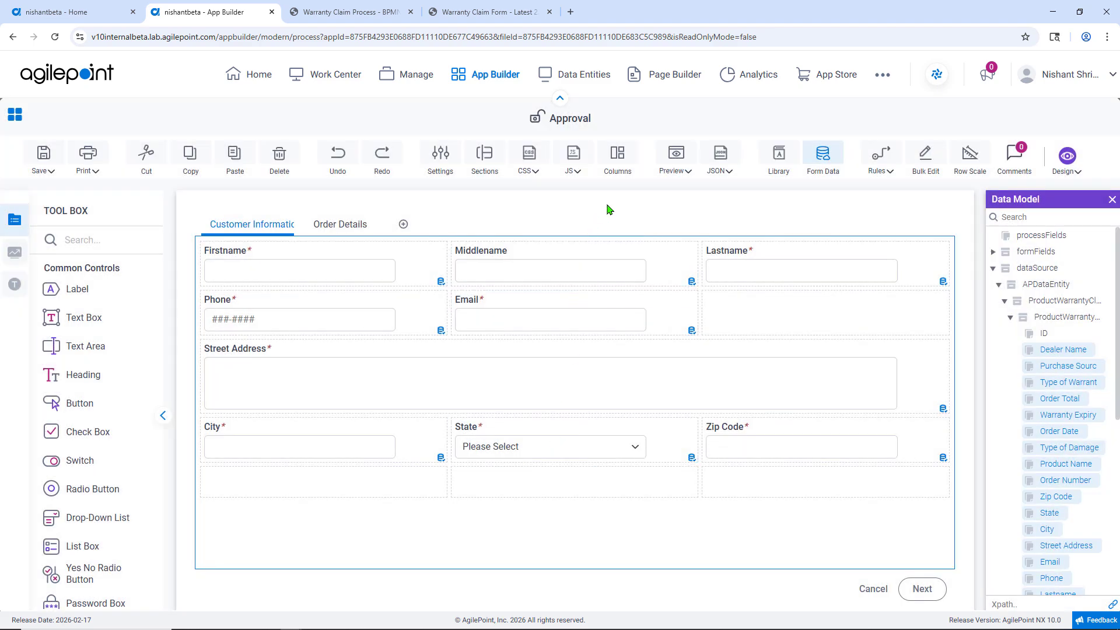
{"action": "left_click", "coordinate": [670, 167]}
{"action": "left_click", "coordinate": [671, 191]}
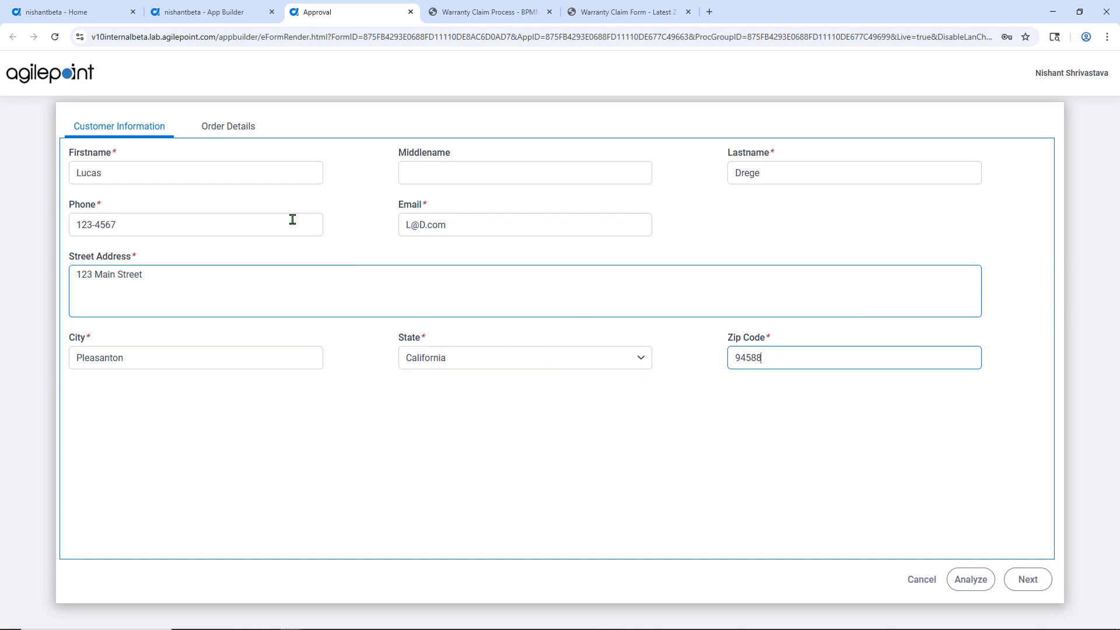
{"action": "left_click", "coordinate": [236, 131]}
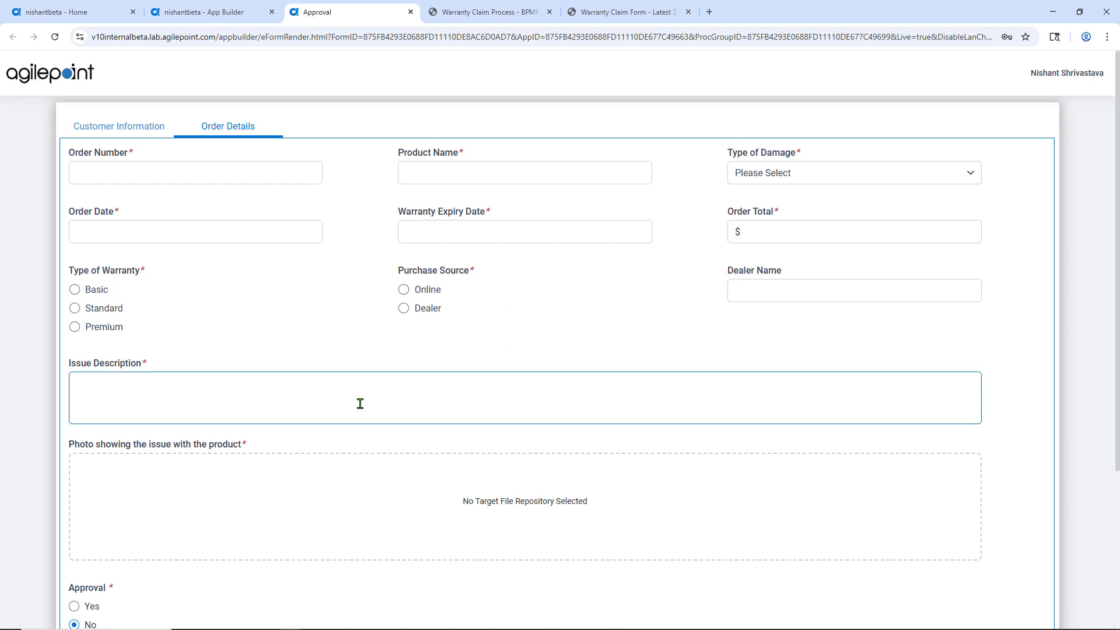
{"action": "scroll", "coordinate": [360, 403], "scroll_direction": "down", "scroll_amount": 3}
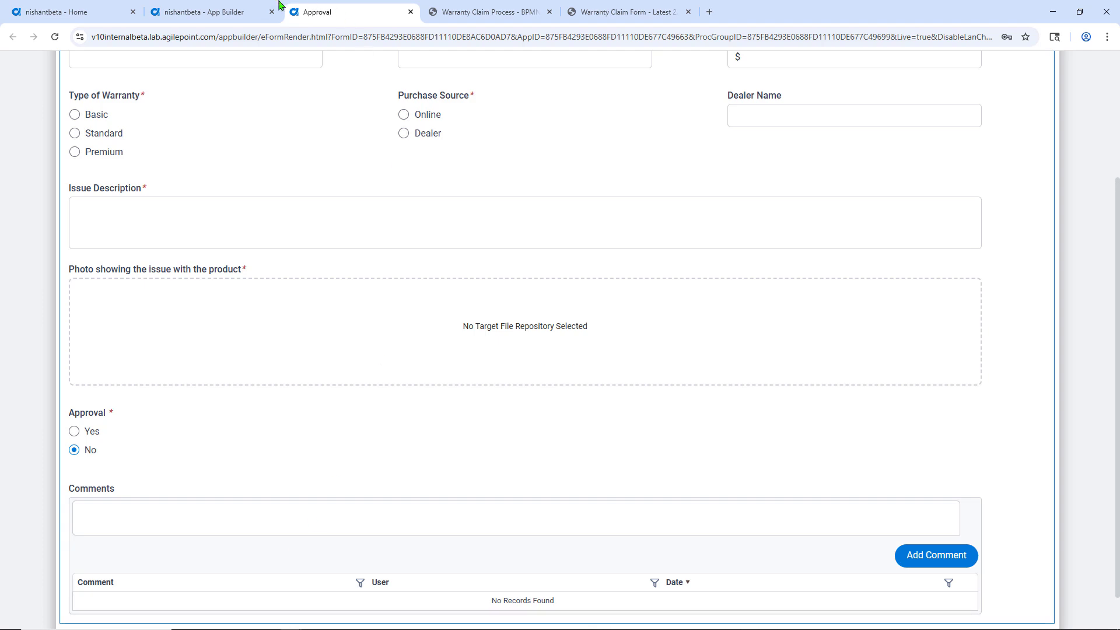
Step: Return to the process and preview the Disburse Claim activity's eForm, checking its Order Details tab
{"action": "left_click", "coordinate": [239, 12]}
{"action": "left_click", "coordinate": [44, 153]}
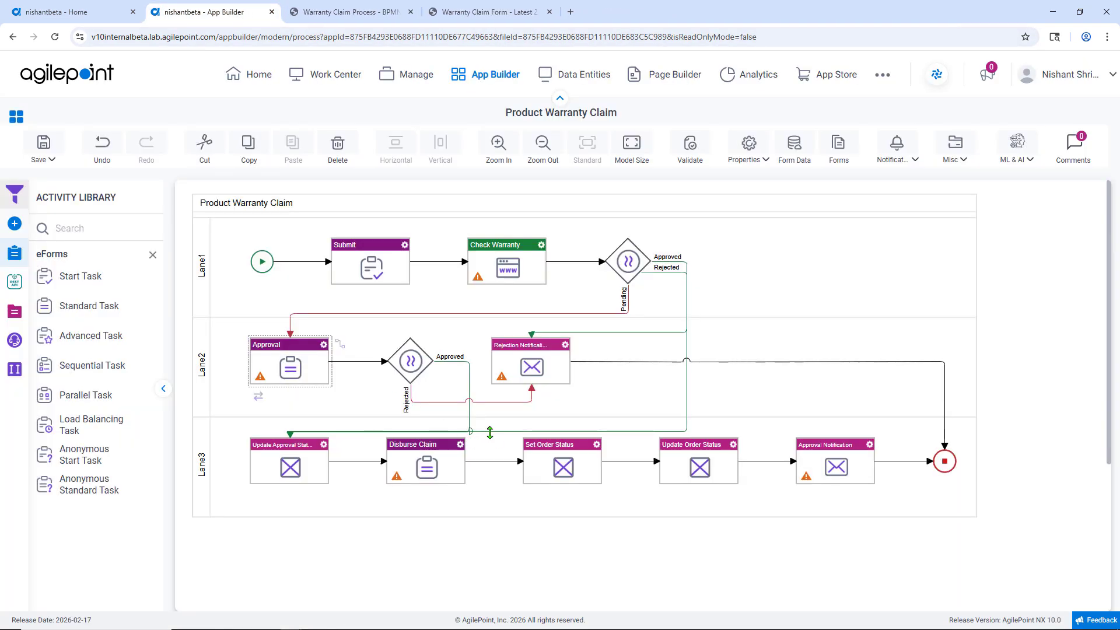
{"action": "left_click", "coordinate": [461, 445]}
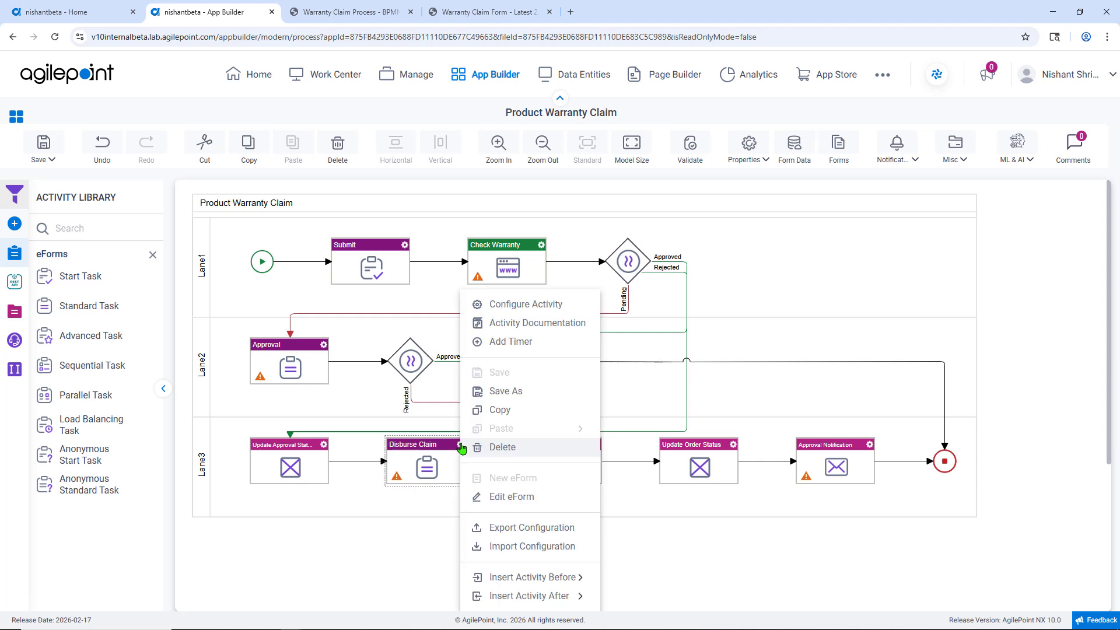
{"action": "left_click", "coordinate": [503, 497]}
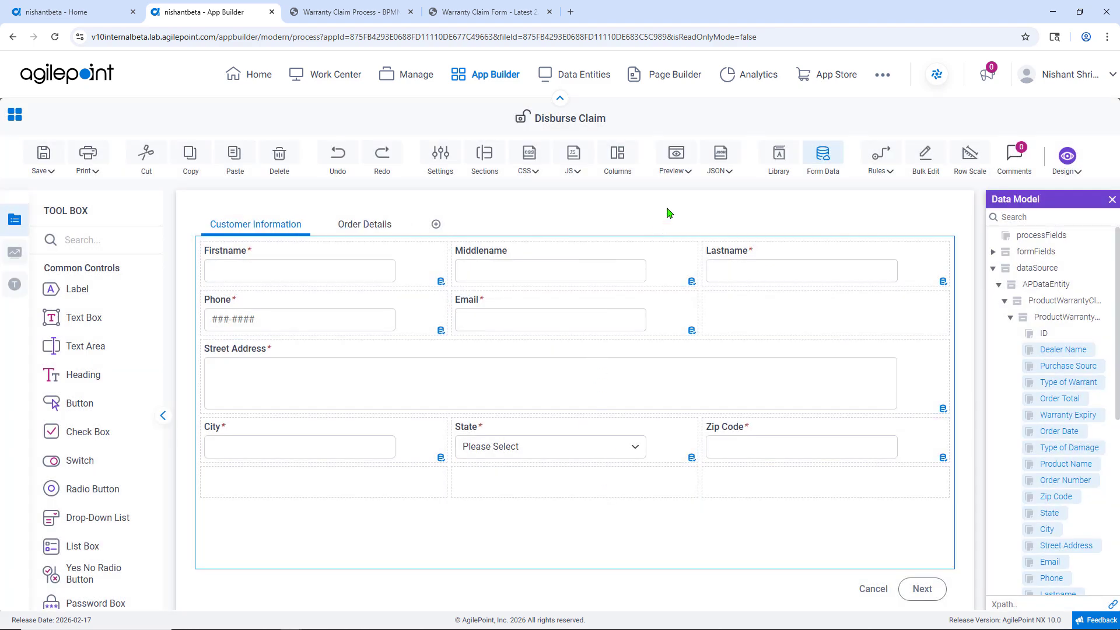
{"action": "left_click", "coordinate": [674, 169]}
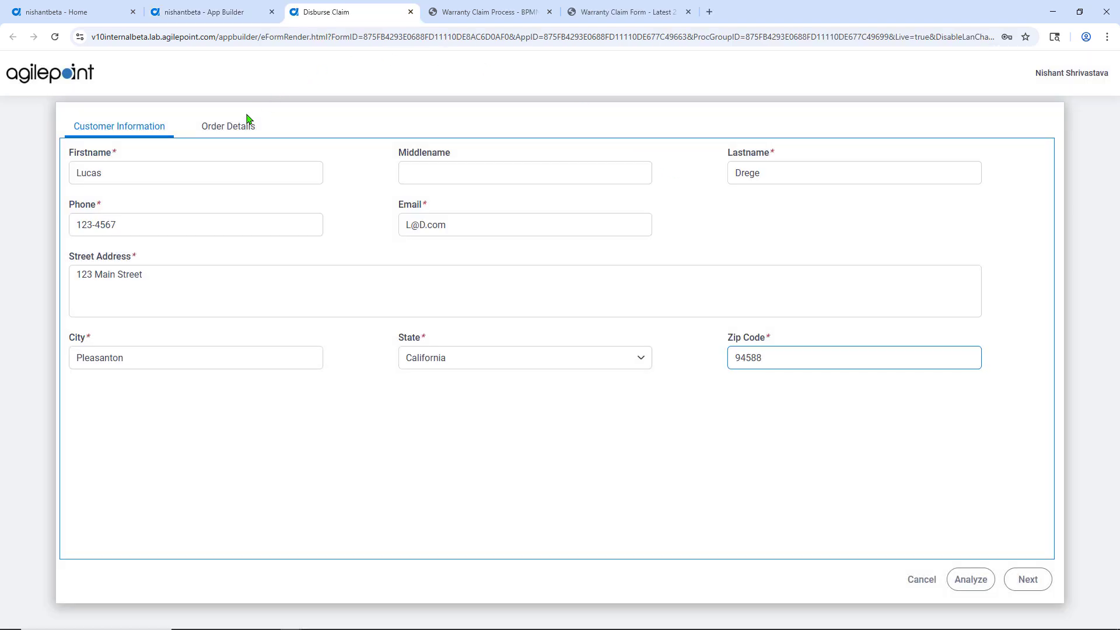
{"action": "left_click", "coordinate": [246, 125]}
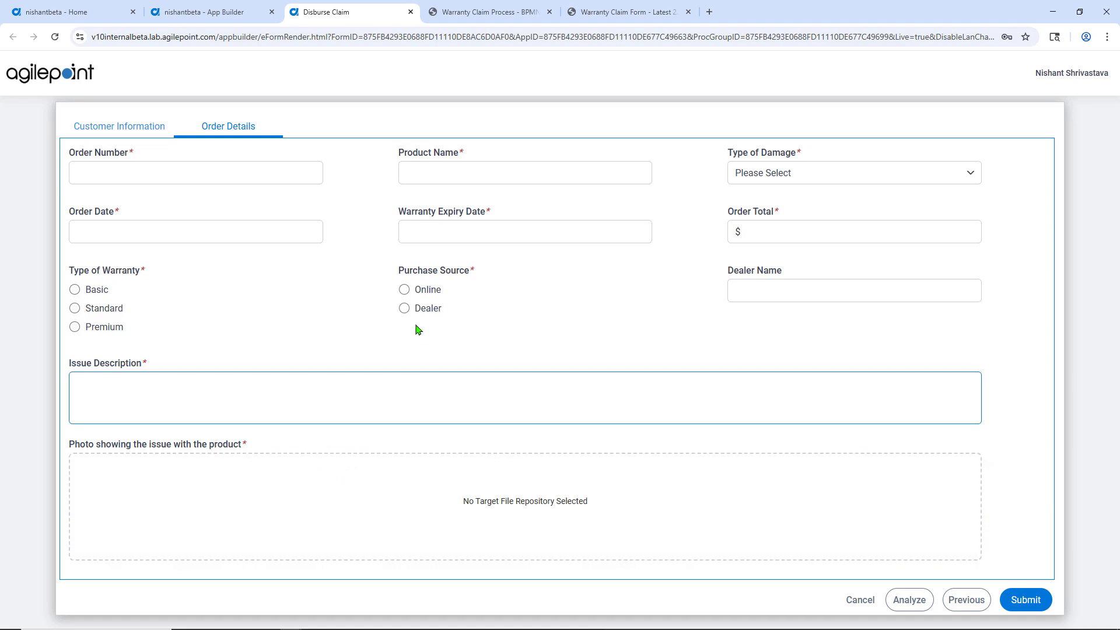
Step: Close the Disburse Claim eForm designer without saving and return to the process
{"action": "left_click", "coordinate": [198, 9]}
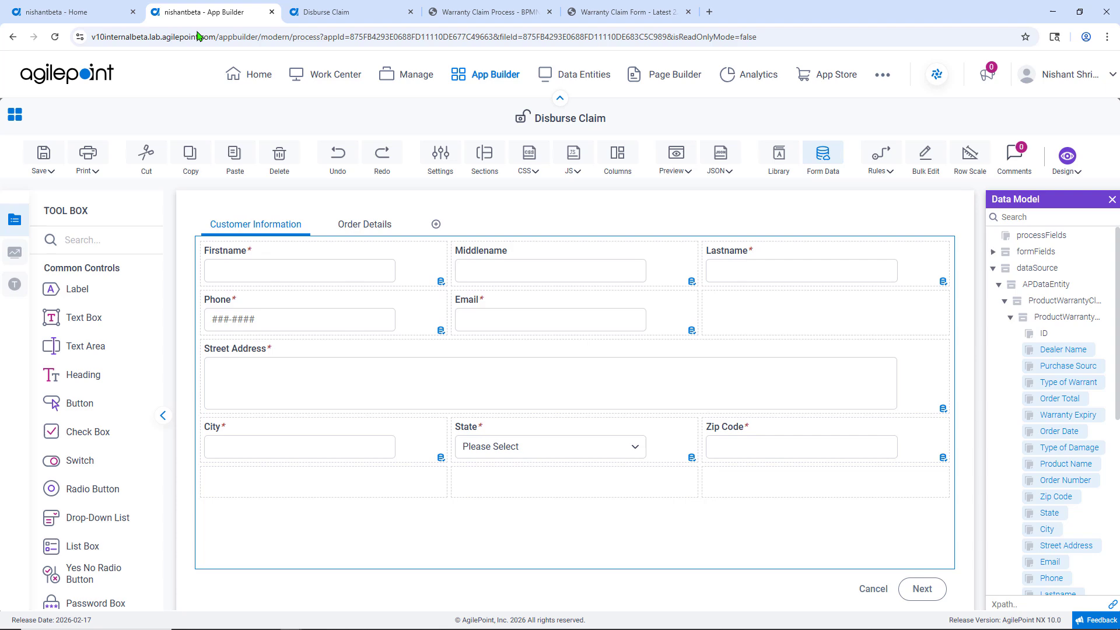
{"action": "left_click", "coordinate": [15, 117]}
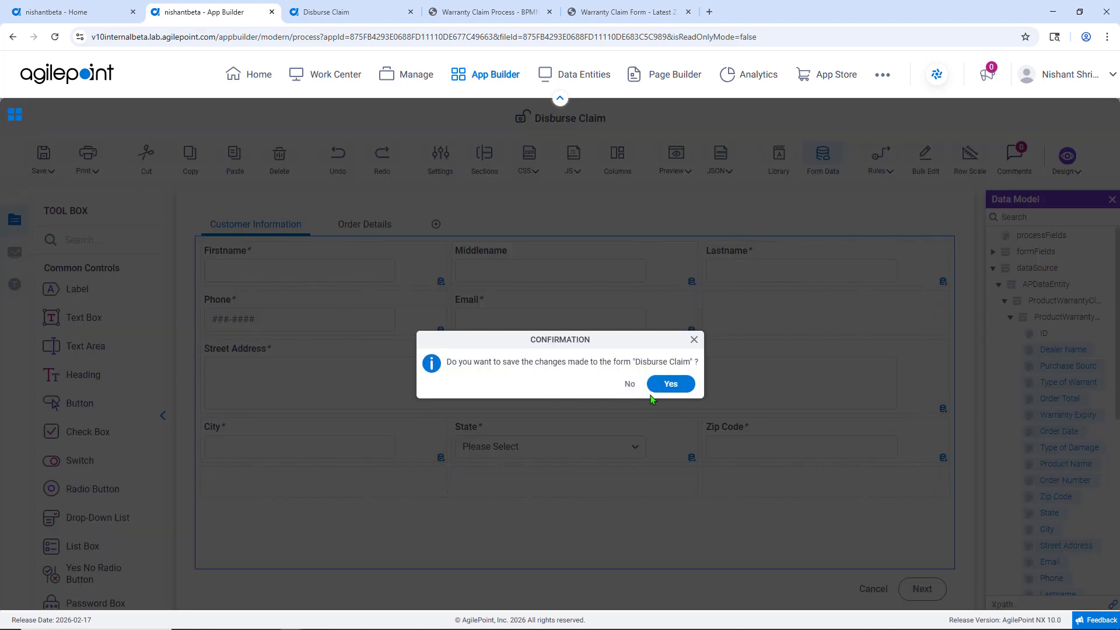
{"action": "left_click", "coordinate": [629, 384]}
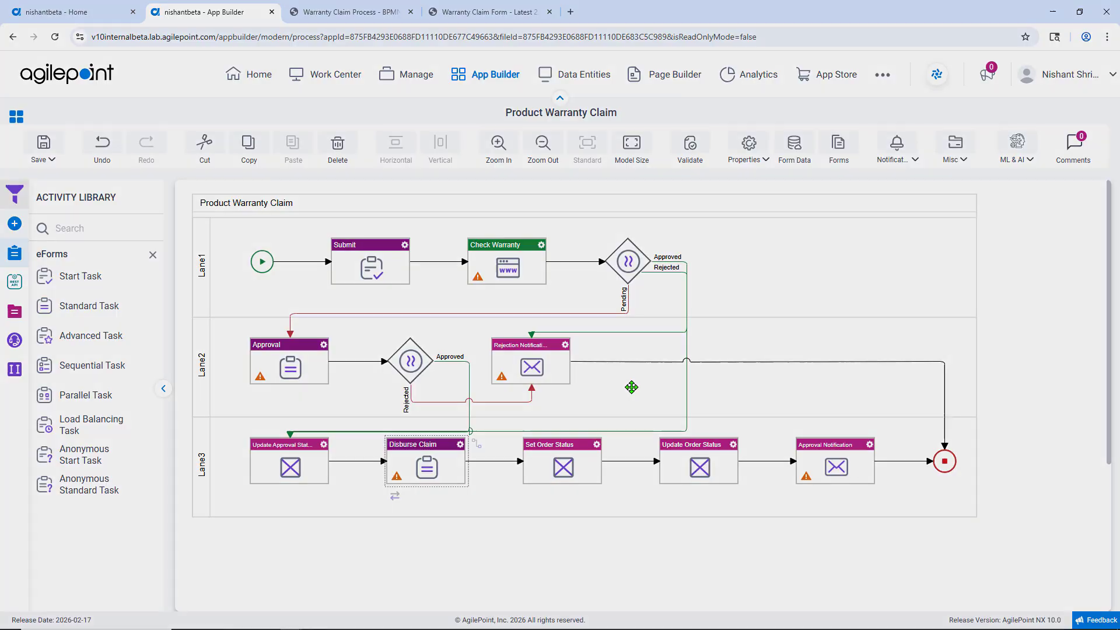